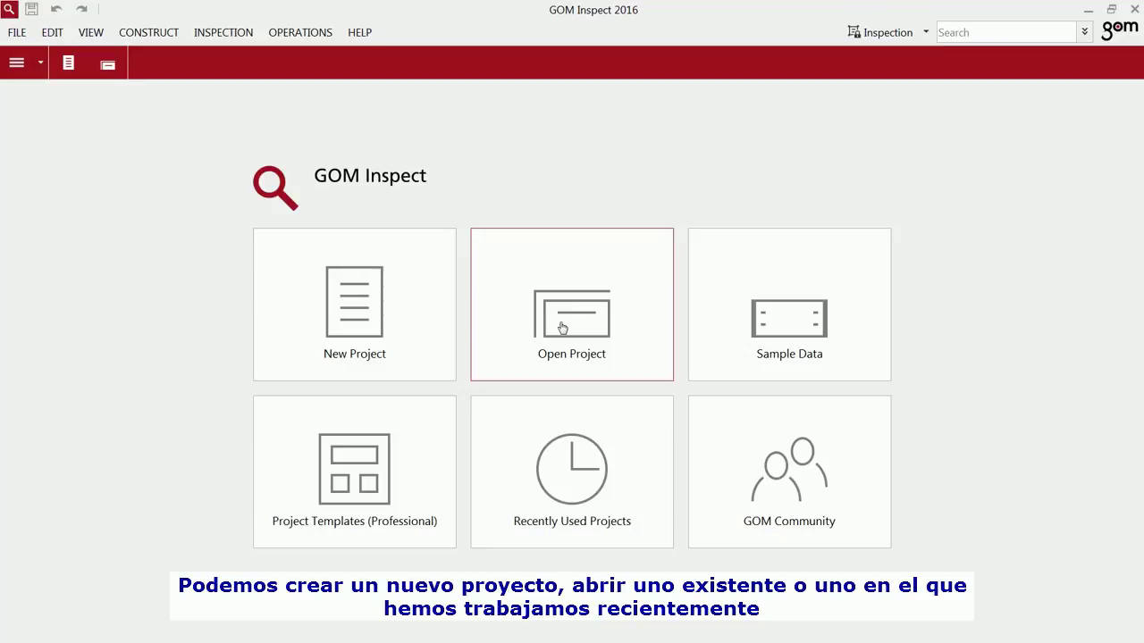
Step: Glance at the recent projects list, browse the GOM Community resources page, then return to Start
{"action": "left_click", "coordinate": [569, 461]}
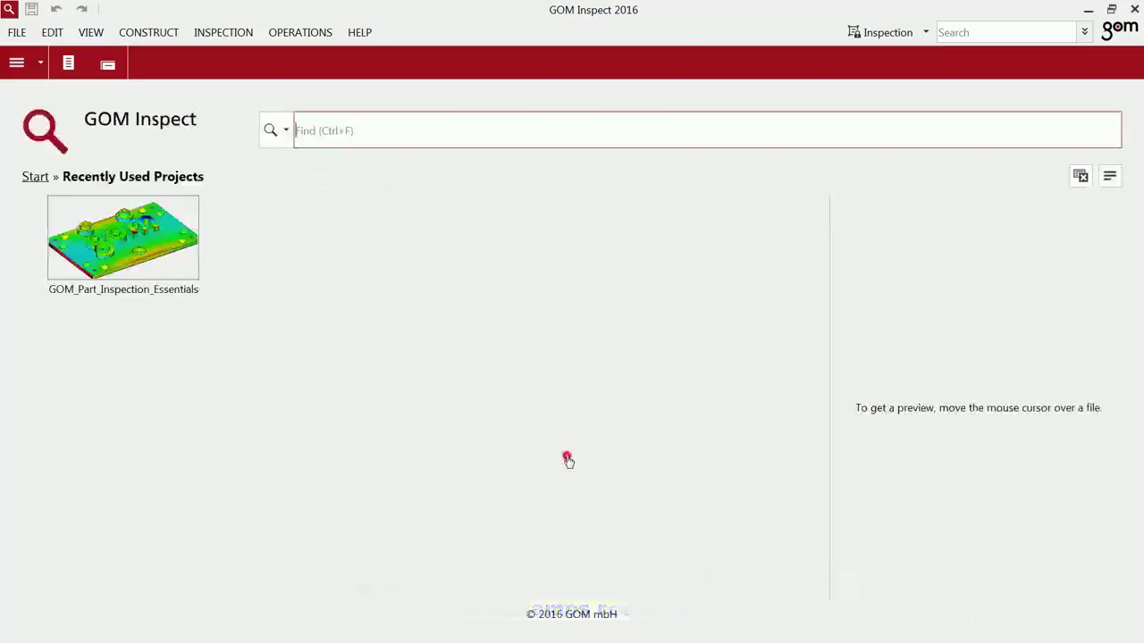
{"action": "mouse_move", "coordinate": [107, 256]}
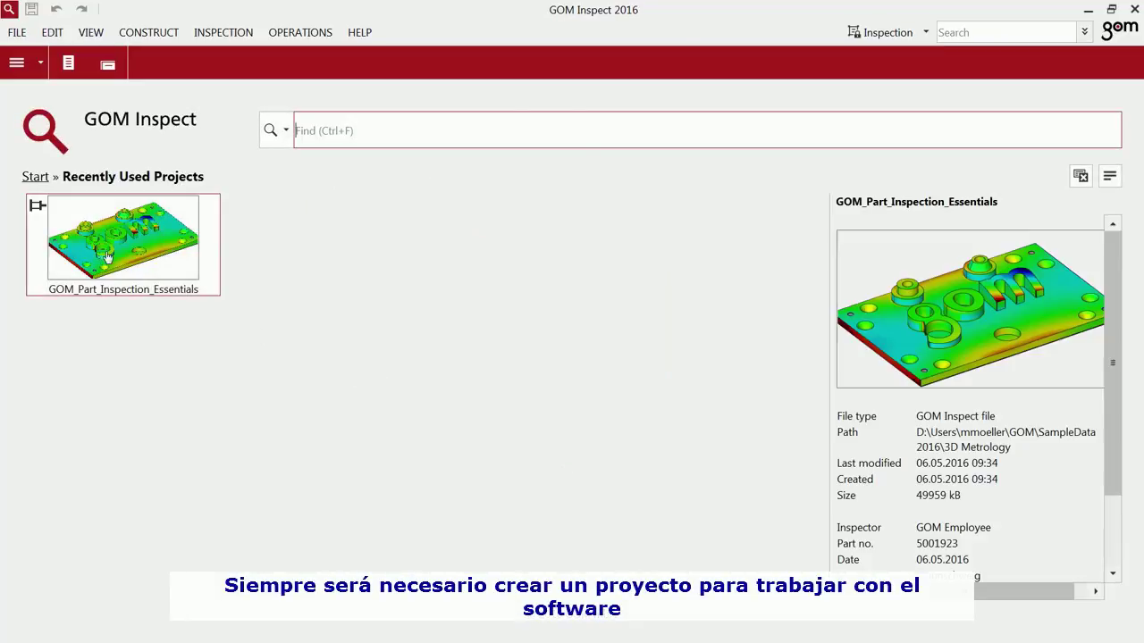
{"action": "left_click", "coordinate": [35, 178]}
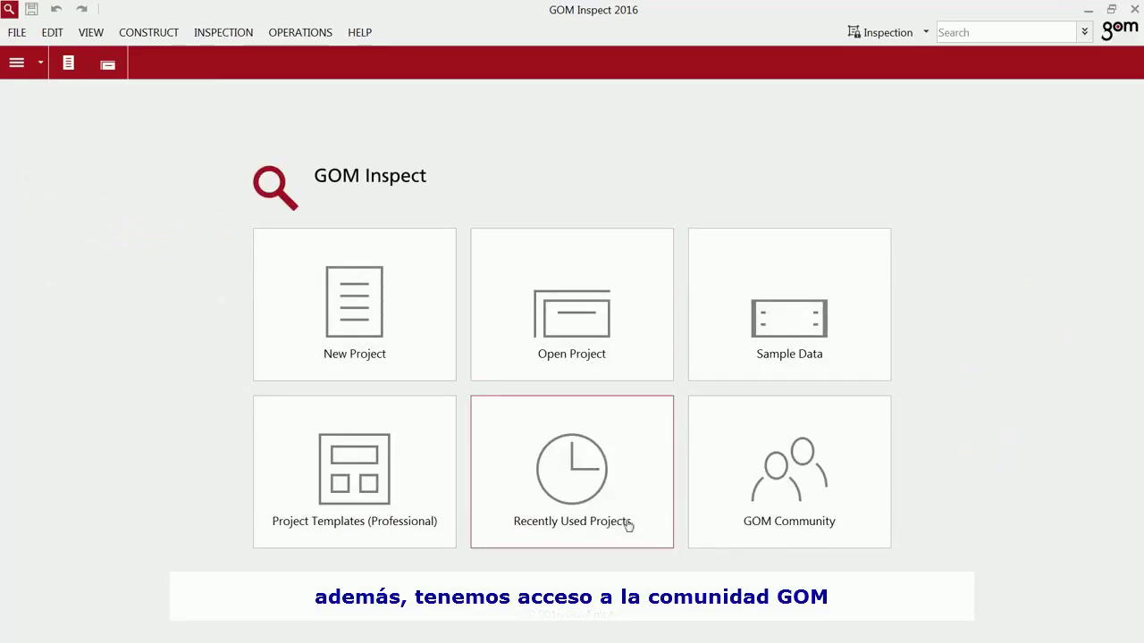
{"action": "left_click", "coordinate": [735, 488]}
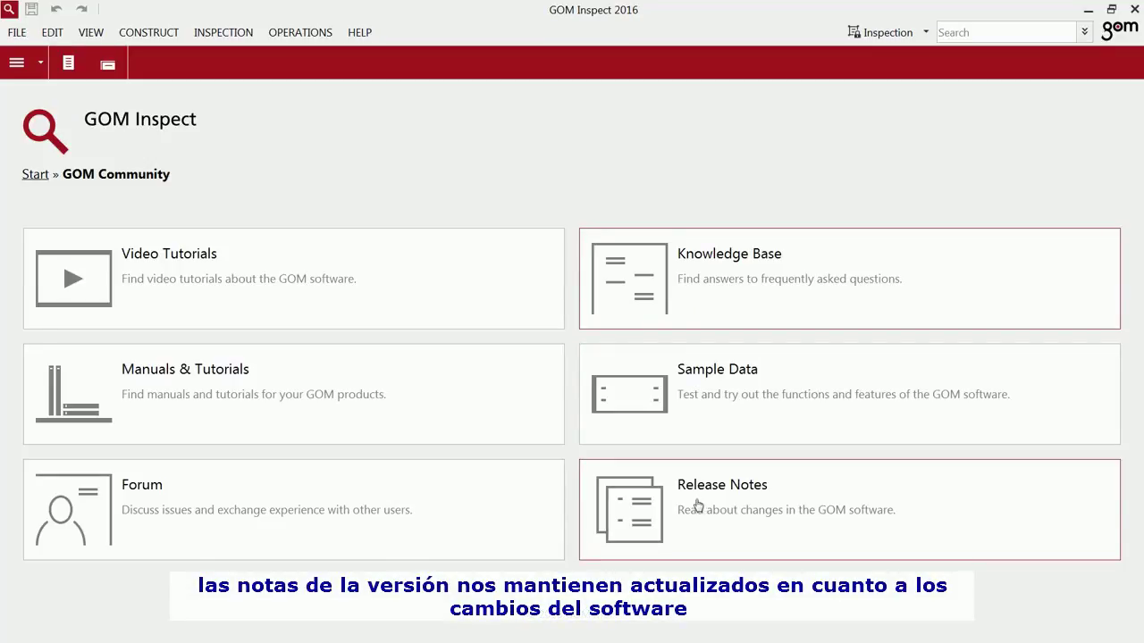
{"action": "left_click", "coordinate": [38, 177]}
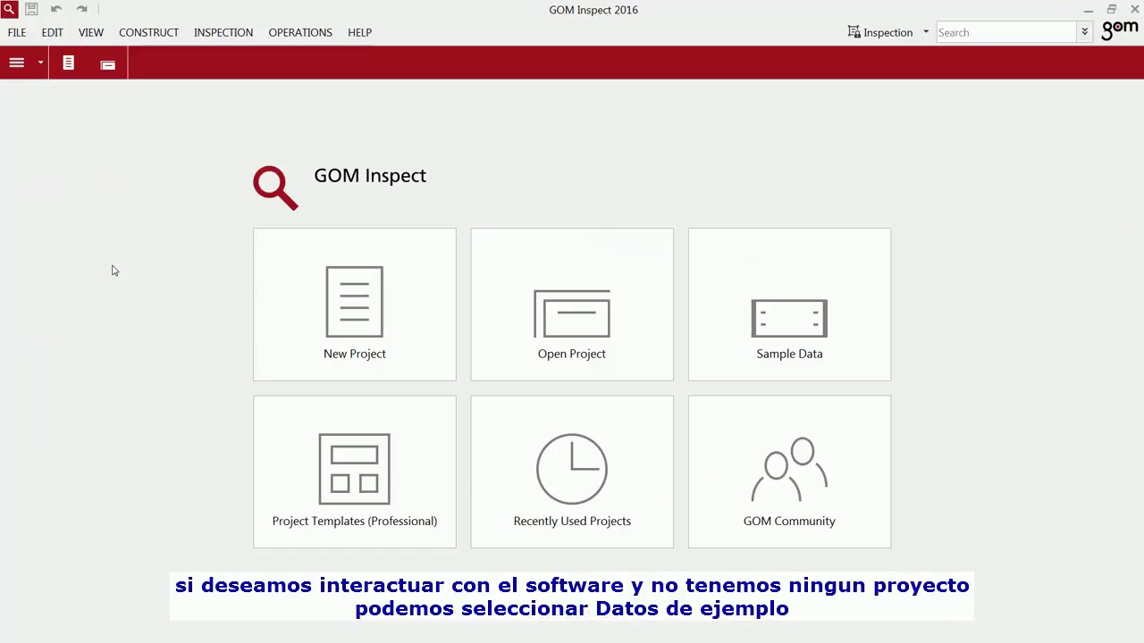
Step: Download the sample data, then preview and open the GOM_Part_Trend_Analysis sample project
{"action": "left_click", "coordinate": [733, 352]}
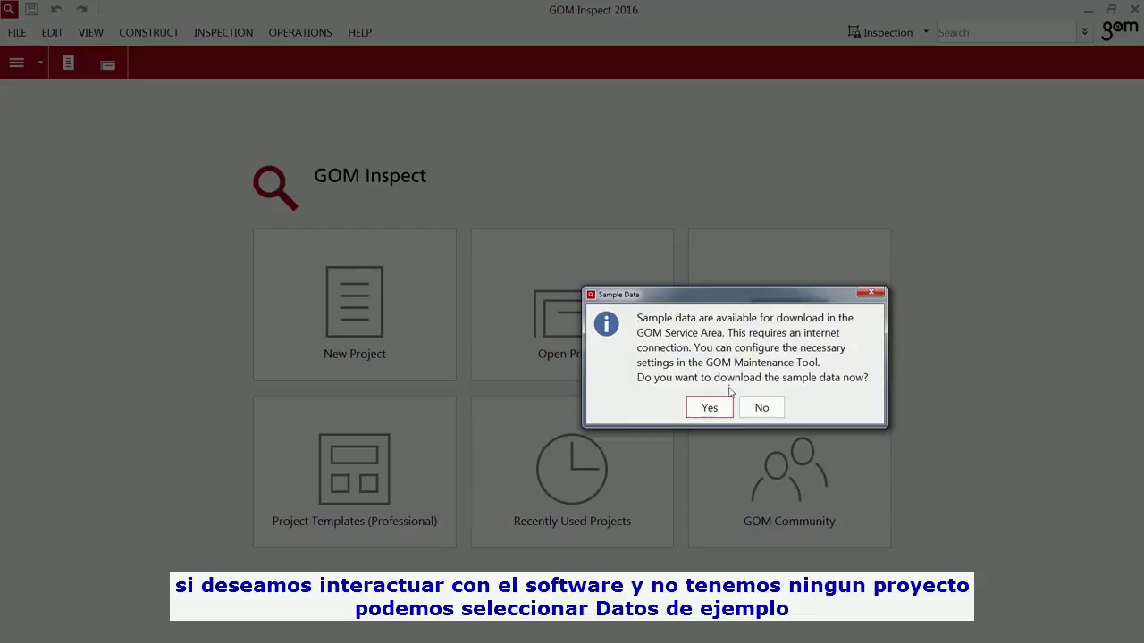
{"action": "left_click", "coordinate": [710, 409]}
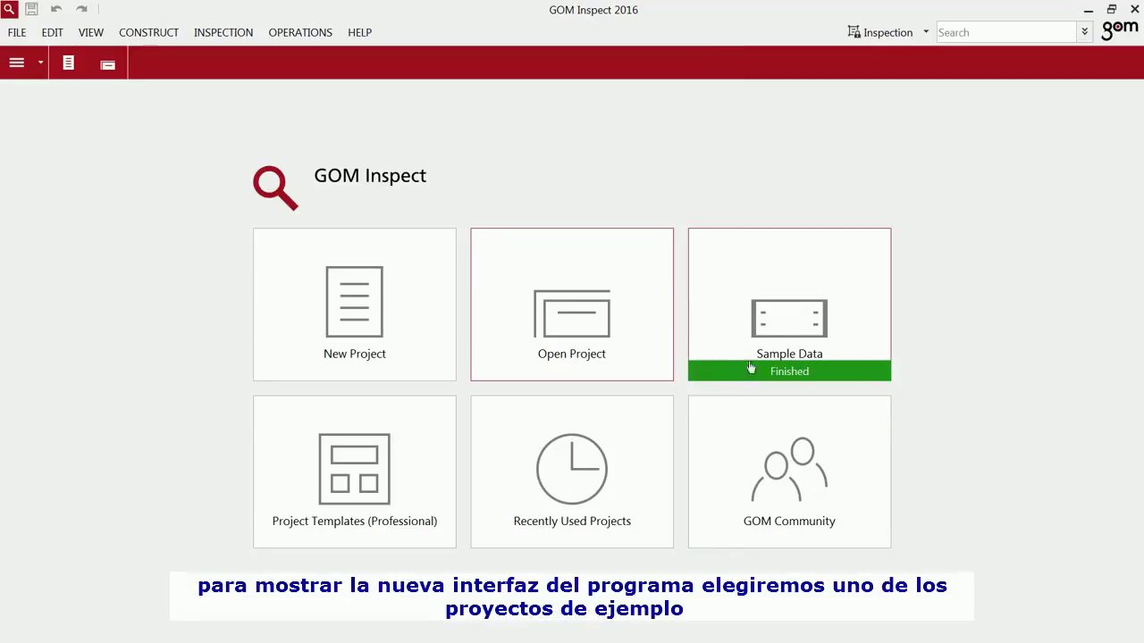
{"action": "left_click", "coordinate": [770, 334]}
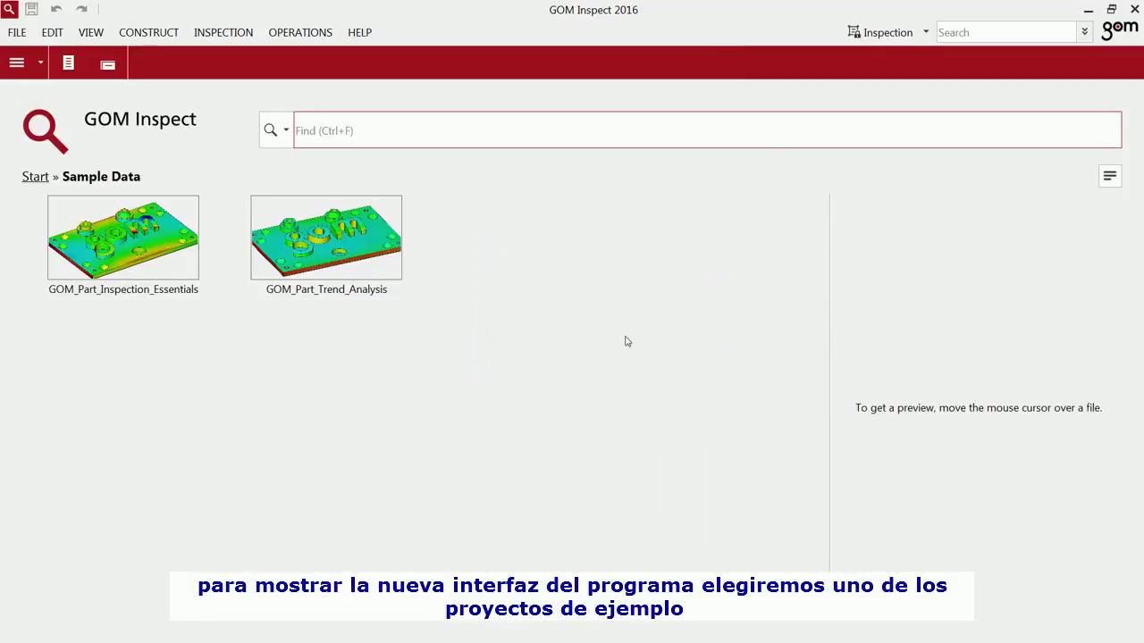
{"action": "left_click", "coordinate": [336, 249]}
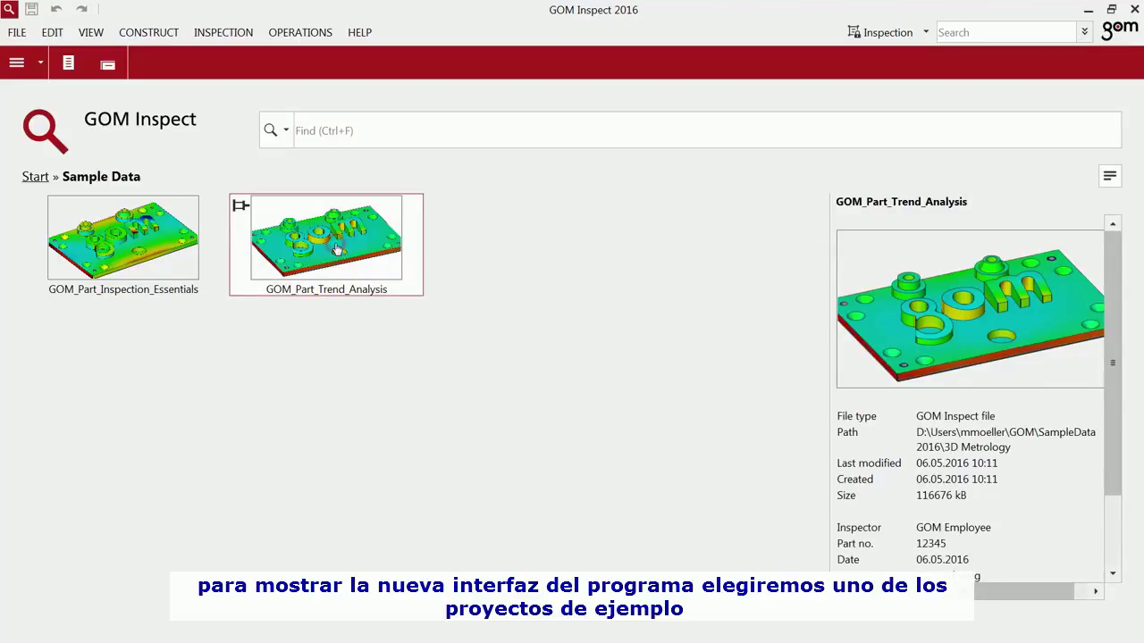
{"action": "double_click", "coordinate": [336, 249]}
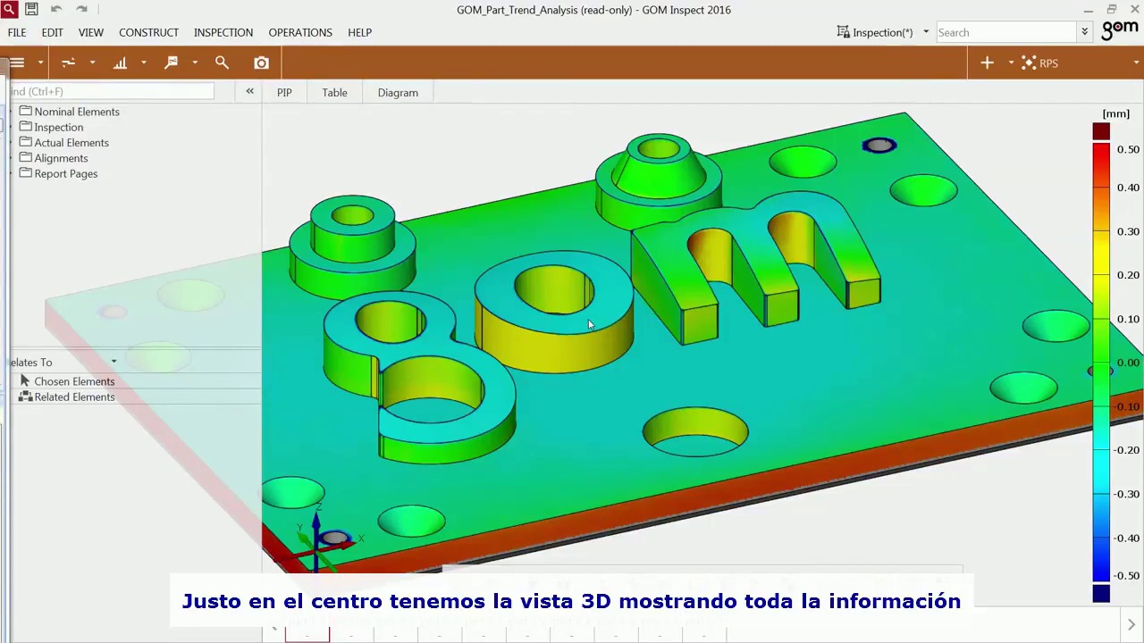
Step: Rotate, zoom, pan and spin the colour-mapped part, then use the view cube for top and isometric views
{"action": "mouse_move", "coordinate": [608, 321]}
{"action": "left_mouse_down"}
{"action": "mouse_move", "coordinate": [572, 322]}
{"action": "mouse_move", "coordinate": [557, 296]}
{"action": "mouse_move", "coordinate": [606, 338]}
{"action": "left_mouse_up"}
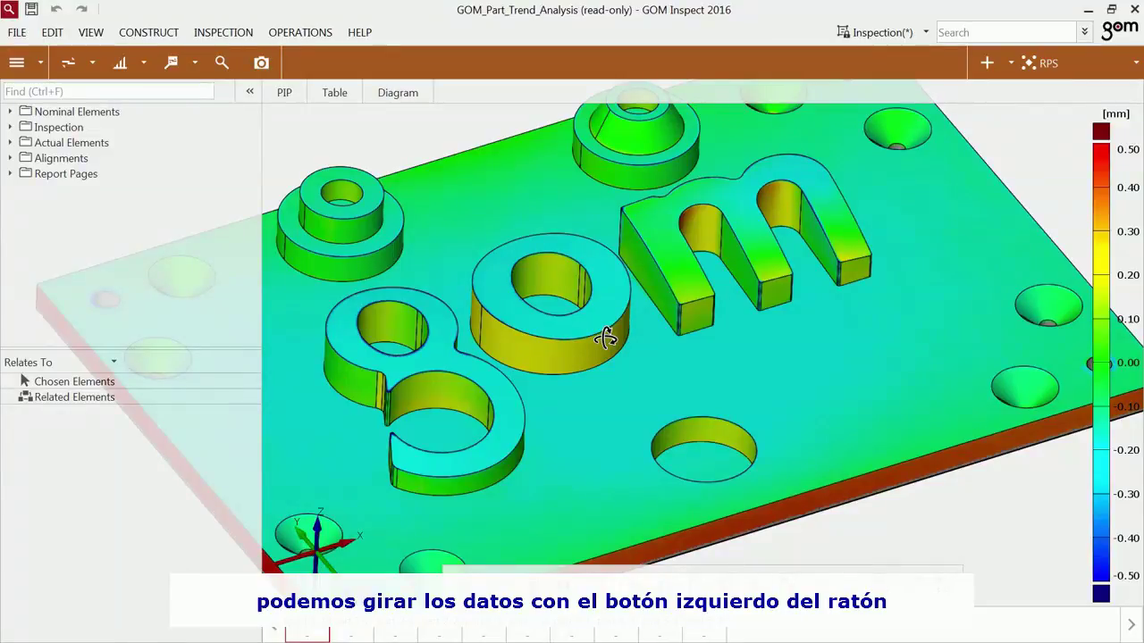
{"action": "scroll", "coordinate": [604, 336], "scroll_direction": "up", "scroll_amount": 5}
{"action": "scroll", "coordinate": [601, 337], "scroll_direction": "down", "scroll_amount": 8}
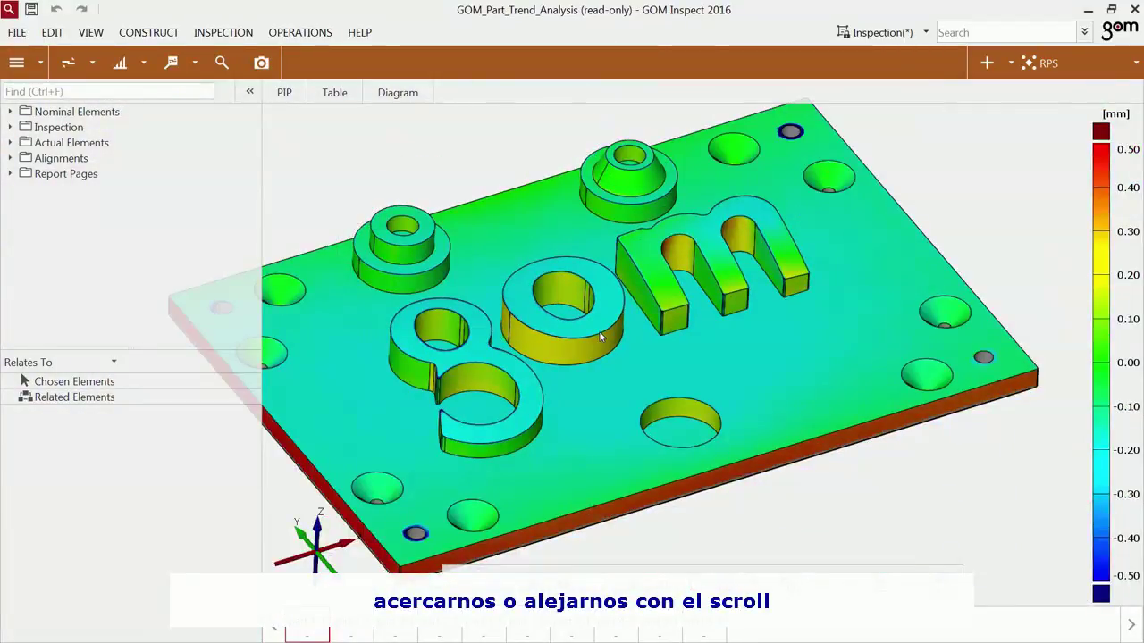
{"action": "mouse_move", "coordinate": [601, 337]}
{"action": "middle_mouse_down"}
{"action": "mouse_move", "coordinate": [602, 362]}
{"action": "mouse_move", "coordinate": [598, 323]}
{"action": "middle_mouse_up"}
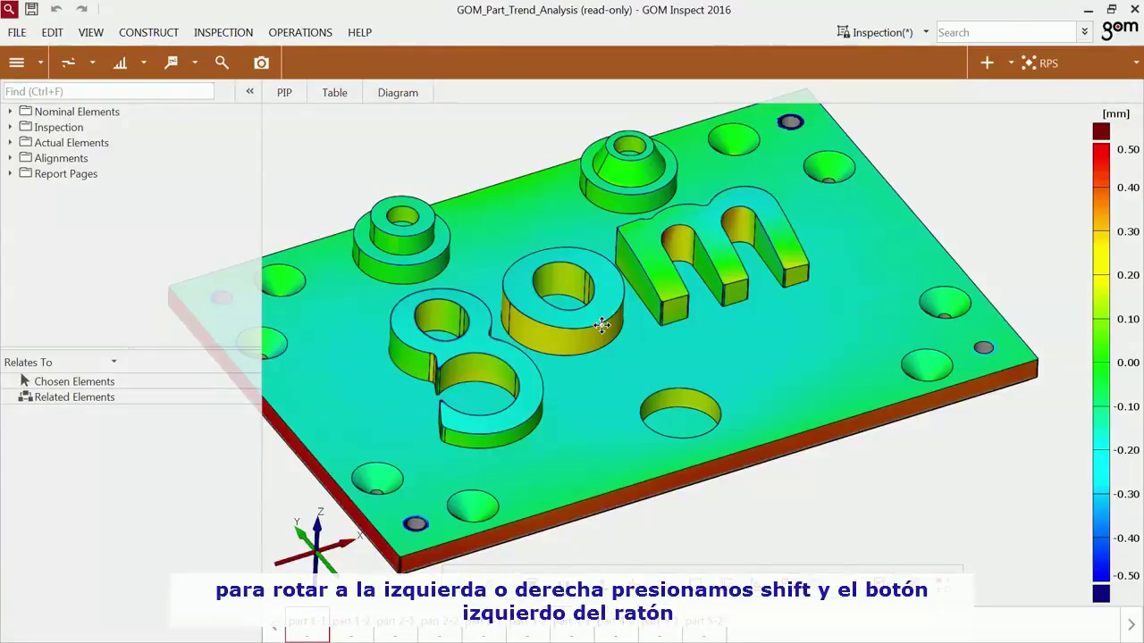
{"action": "left_click_drag", "start_coordinate": [596, 323], "coordinate": [633, 293], "text": "shift"}
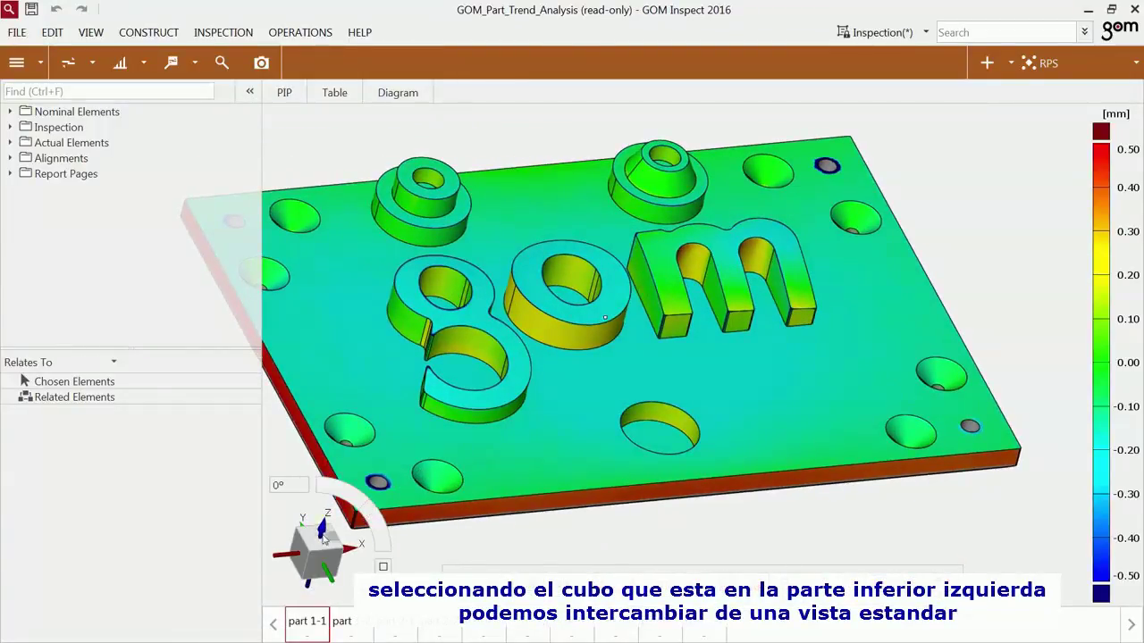
{"action": "left_click", "coordinate": [316, 550]}
{"action": "left_click", "coordinate": [304, 567]}
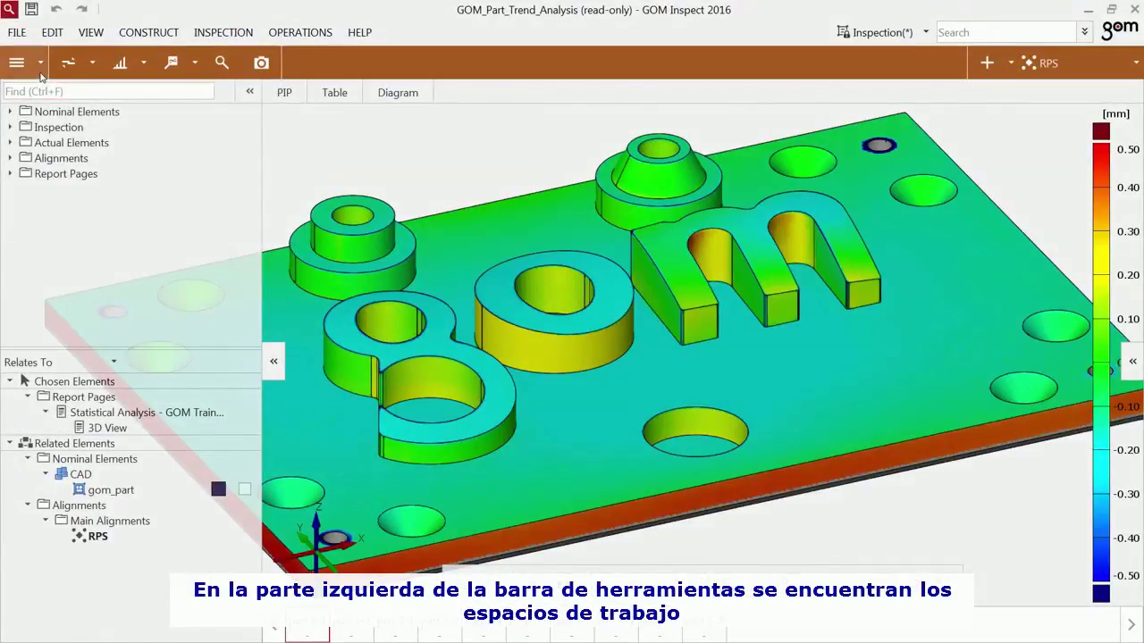
Step: Switch from Inspection to the Report workspace, back to Inspection, then to Start
{"action": "left_click", "coordinate": [40, 64]}
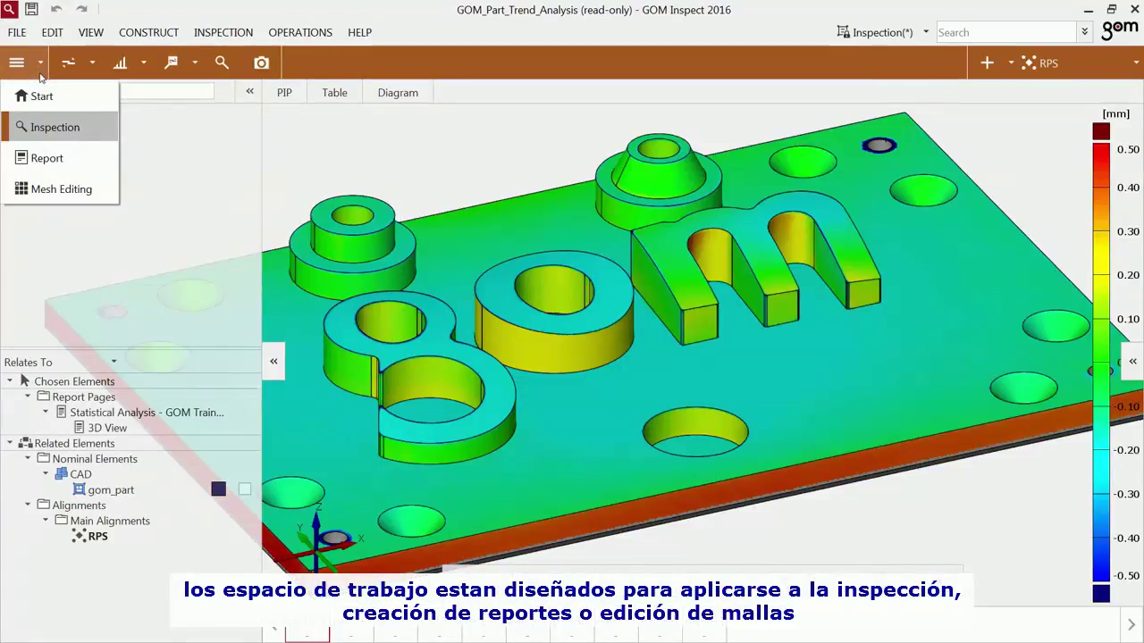
{"action": "left_click", "coordinate": [53, 159]}
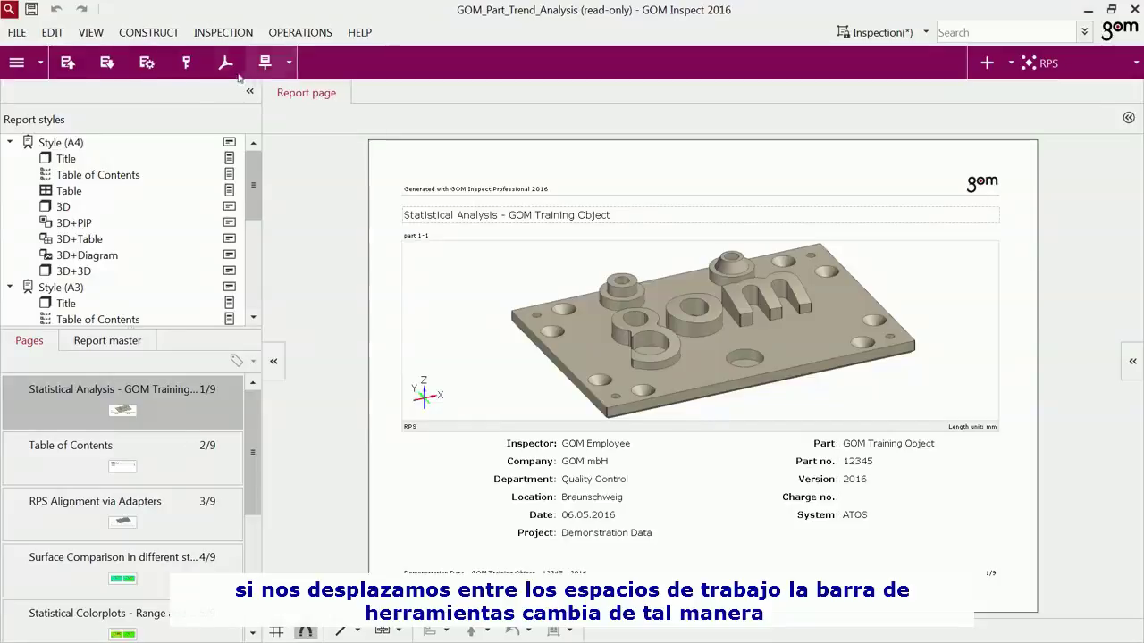
{"action": "left_click", "coordinate": [18, 62]}
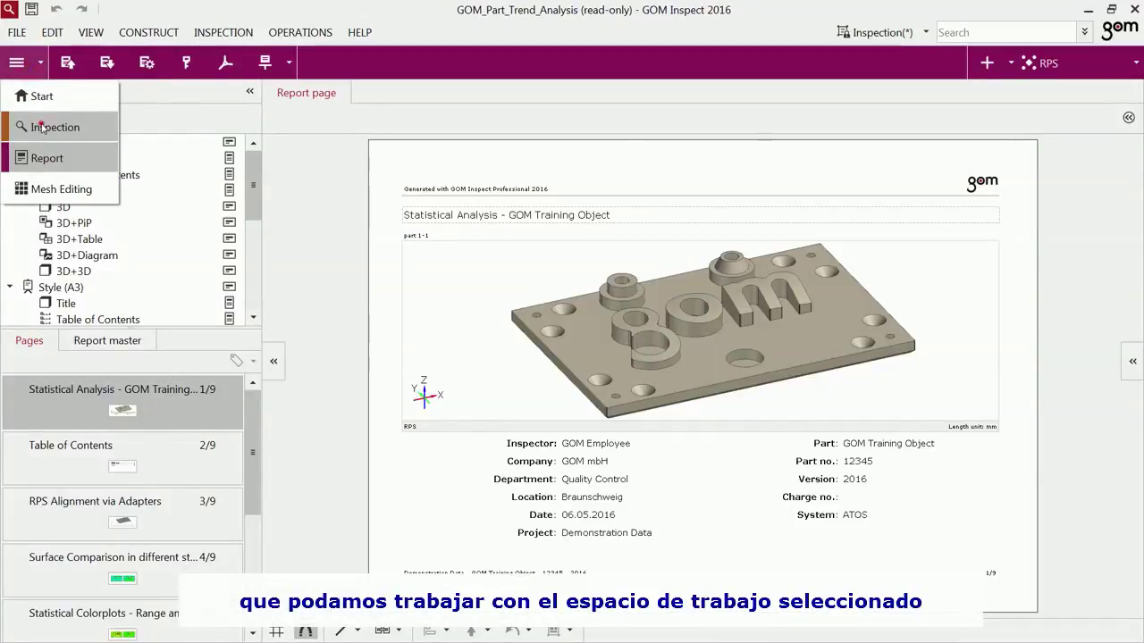
{"action": "left_click", "coordinate": [42, 128]}
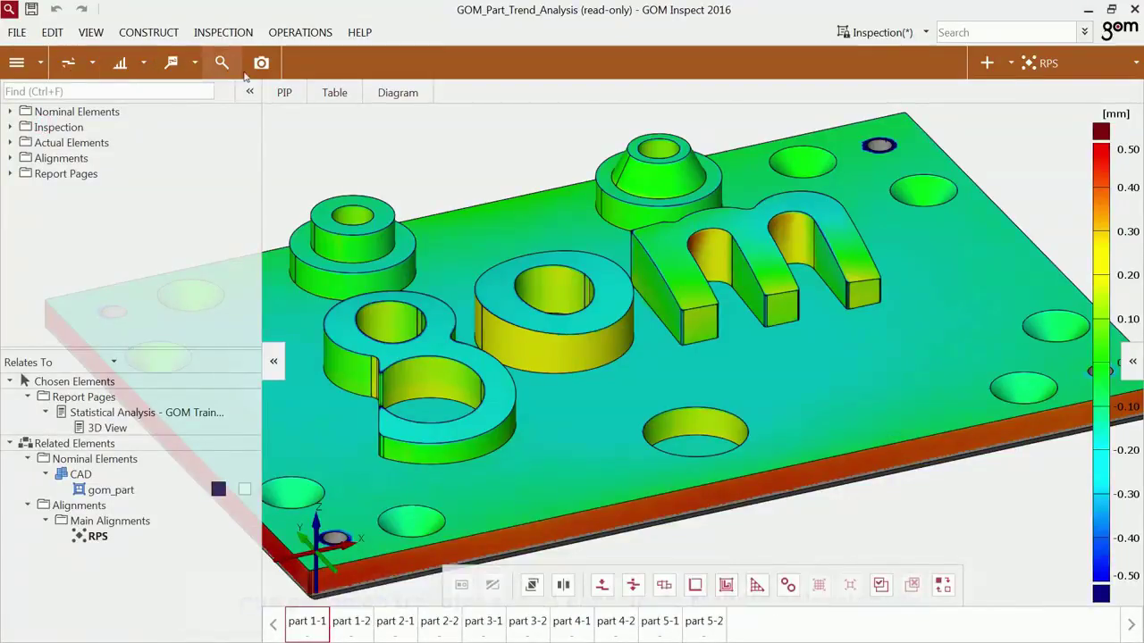
{"action": "left_click", "coordinate": [37, 66]}
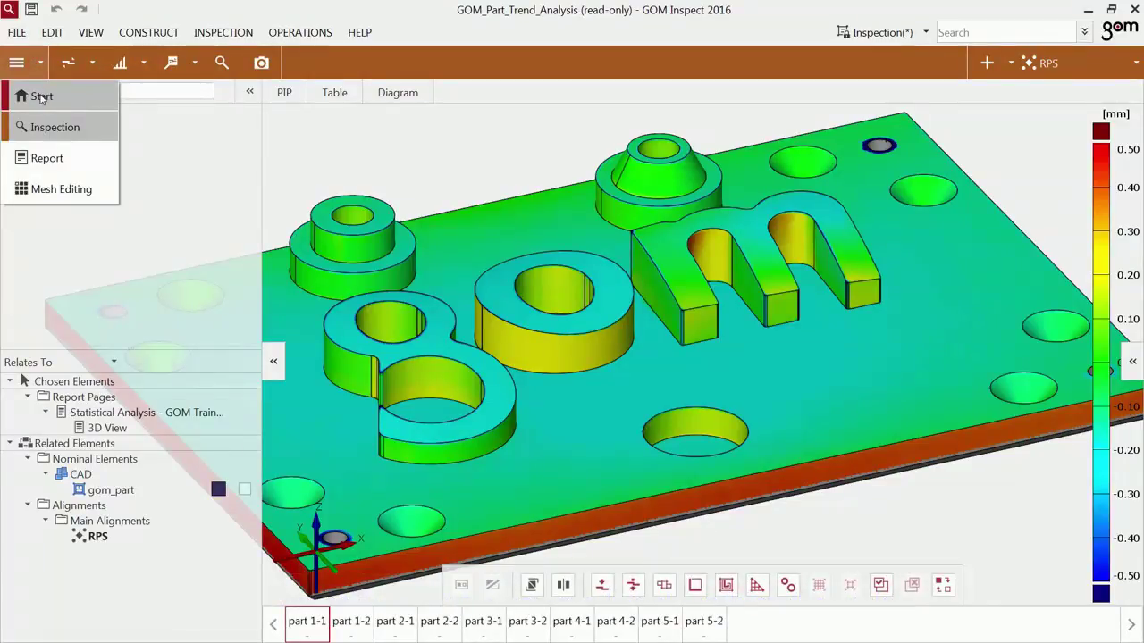
{"action": "left_click", "coordinate": [40, 96]}
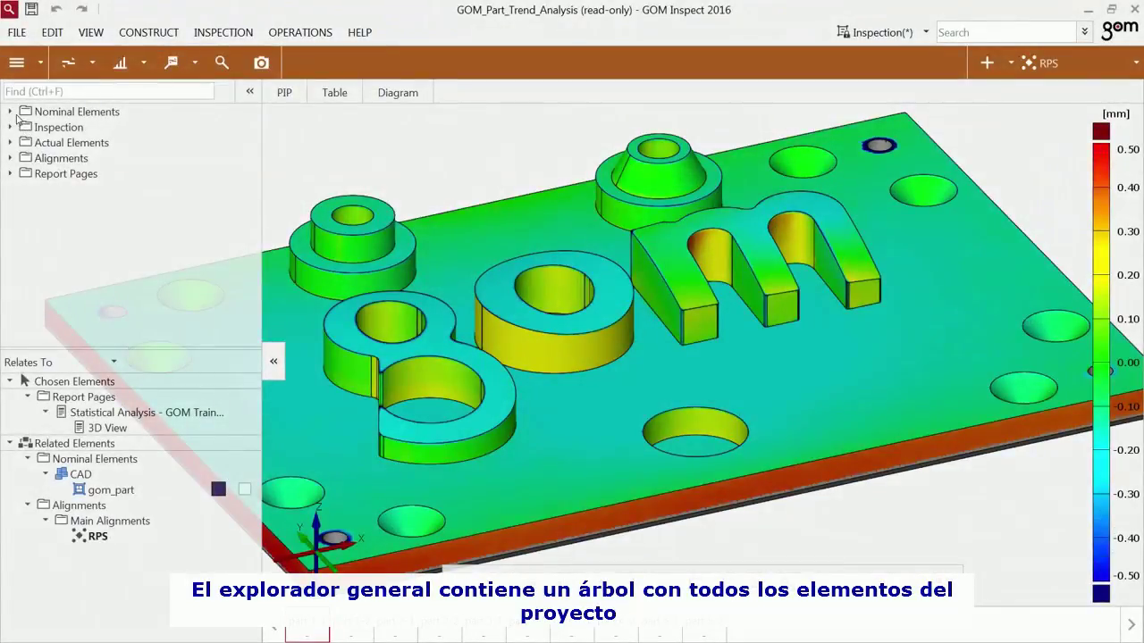
Step: Expand the Nominal Elements, Inspection and Actual Elements groups in the explorer
{"action": "left_click", "coordinate": [12, 113]}
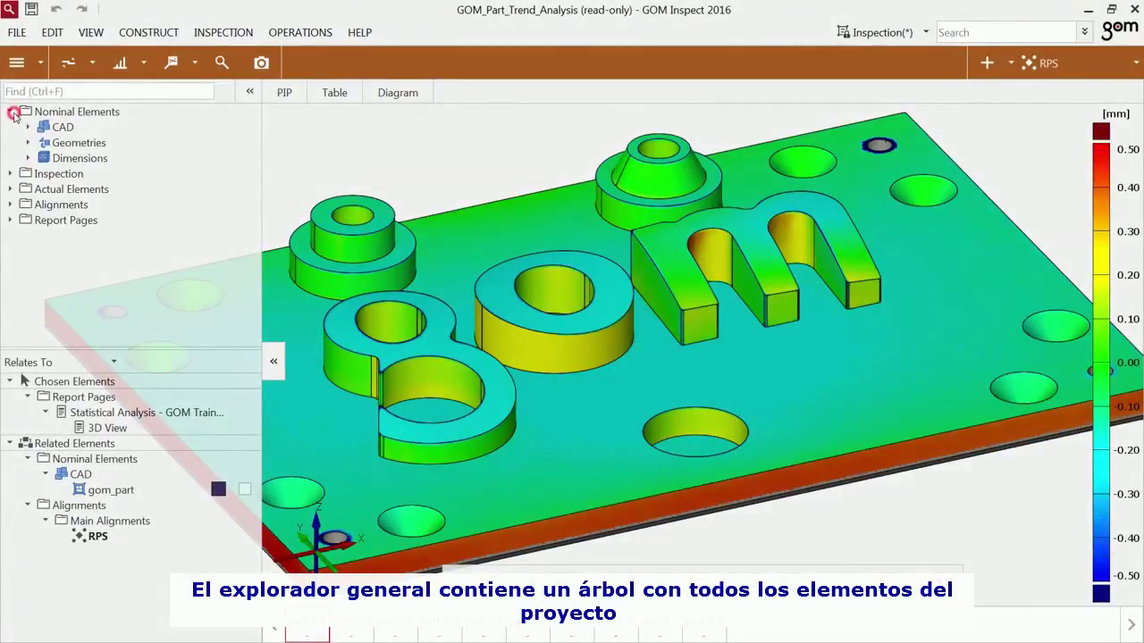
{"action": "left_click", "coordinate": [10, 174]}
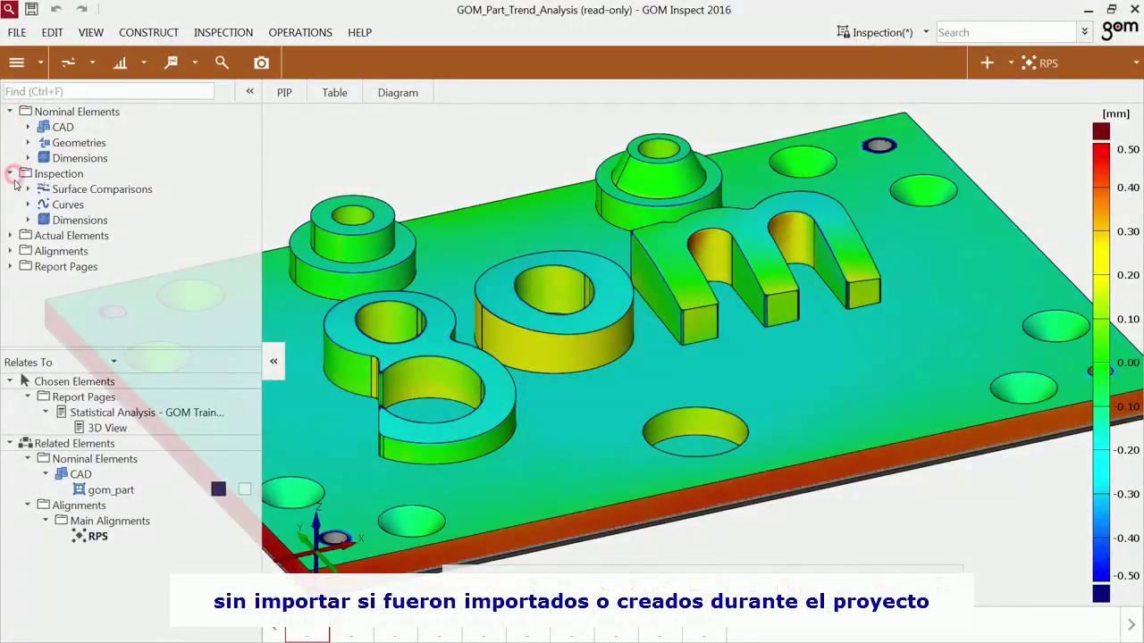
{"action": "left_click", "coordinate": [11, 236]}
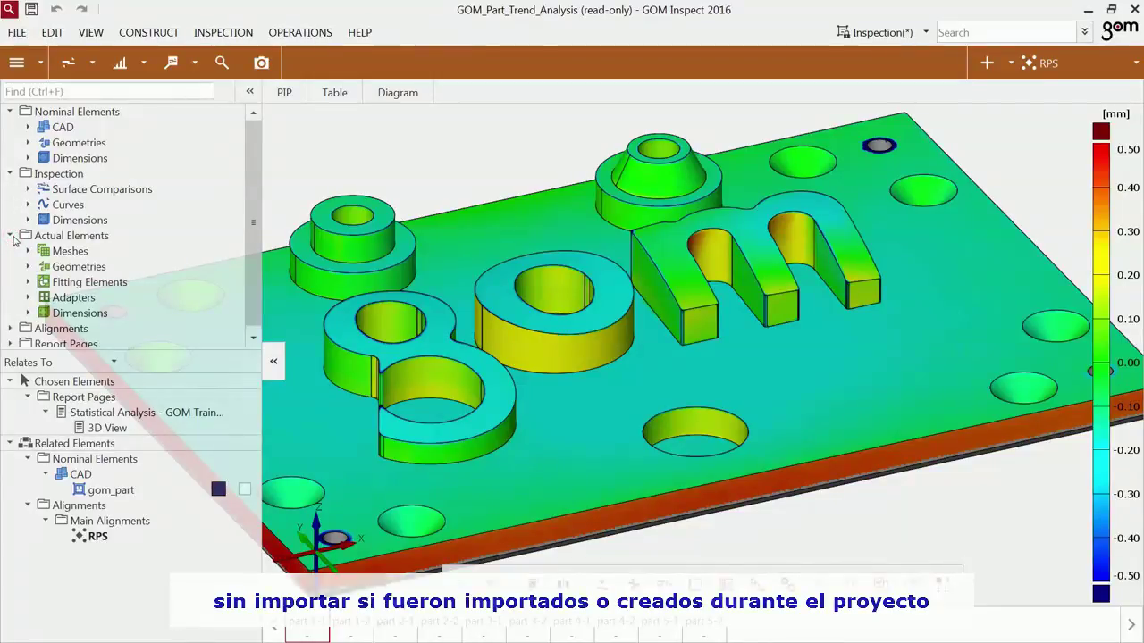
Step: Show only the CAD element, then add the surface comparisons and the measured mesh to the 3D view
{"action": "left_click_drag", "start_coordinate": [59, 131], "coordinate": [437, 204]}
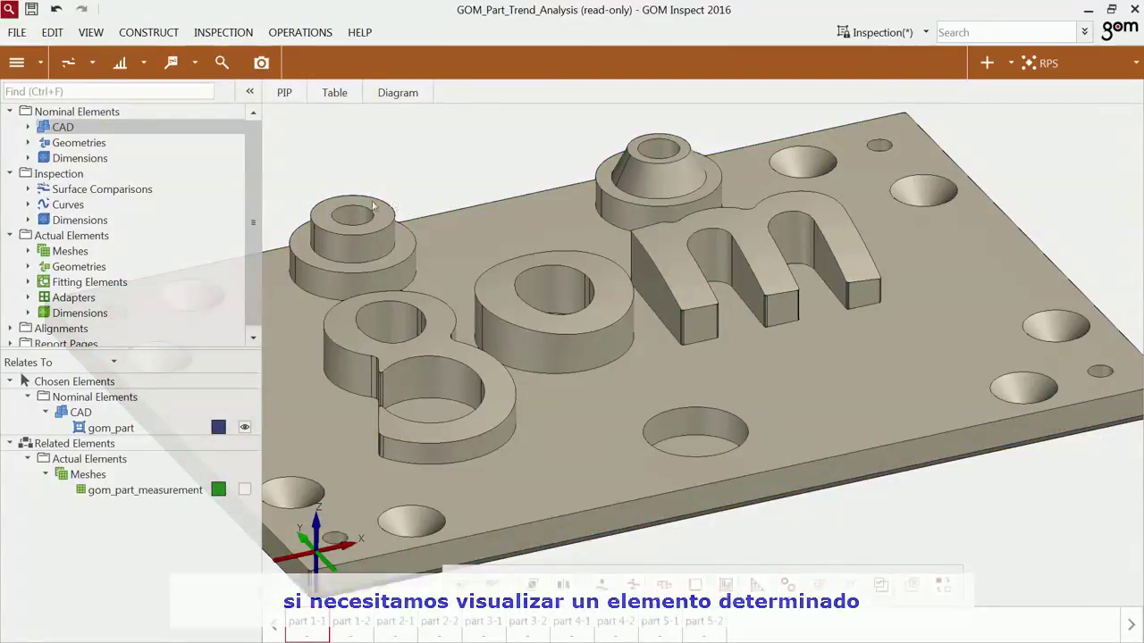
{"action": "left_click_drag", "start_coordinate": [105, 194], "coordinate": [435, 251]}
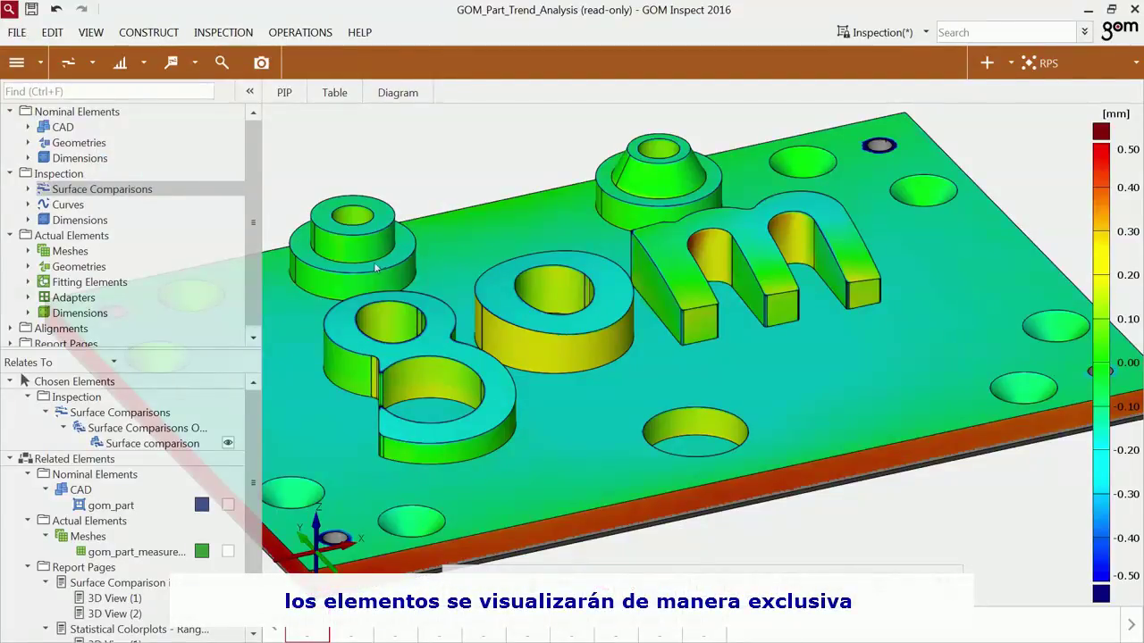
{"action": "right_click_drag", "start_coordinate": [79, 255], "coordinate": [397, 277]}
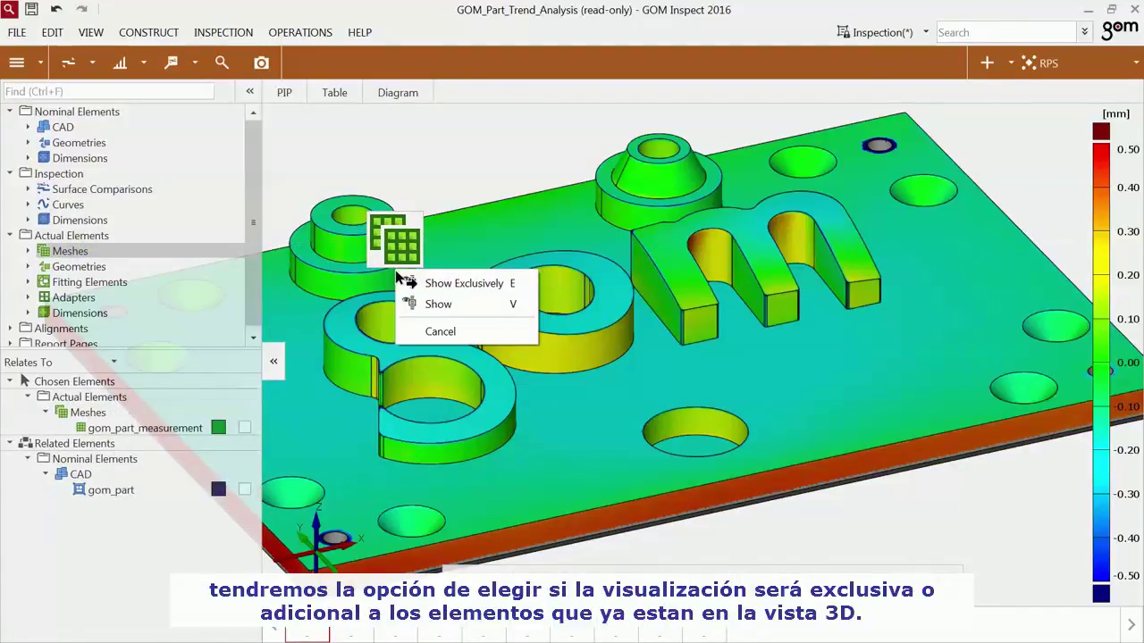
{"action": "left_click", "coordinate": [438, 304]}
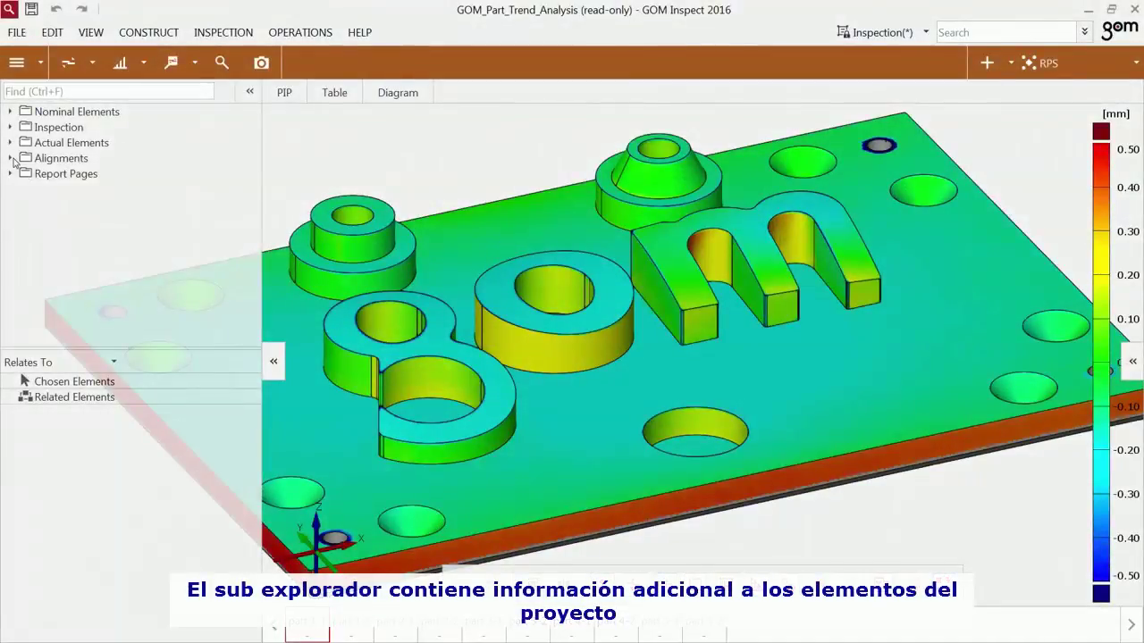
{"action": "left_click", "coordinate": [11, 158]}
{"action": "left_click", "coordinate": [29, 174]}
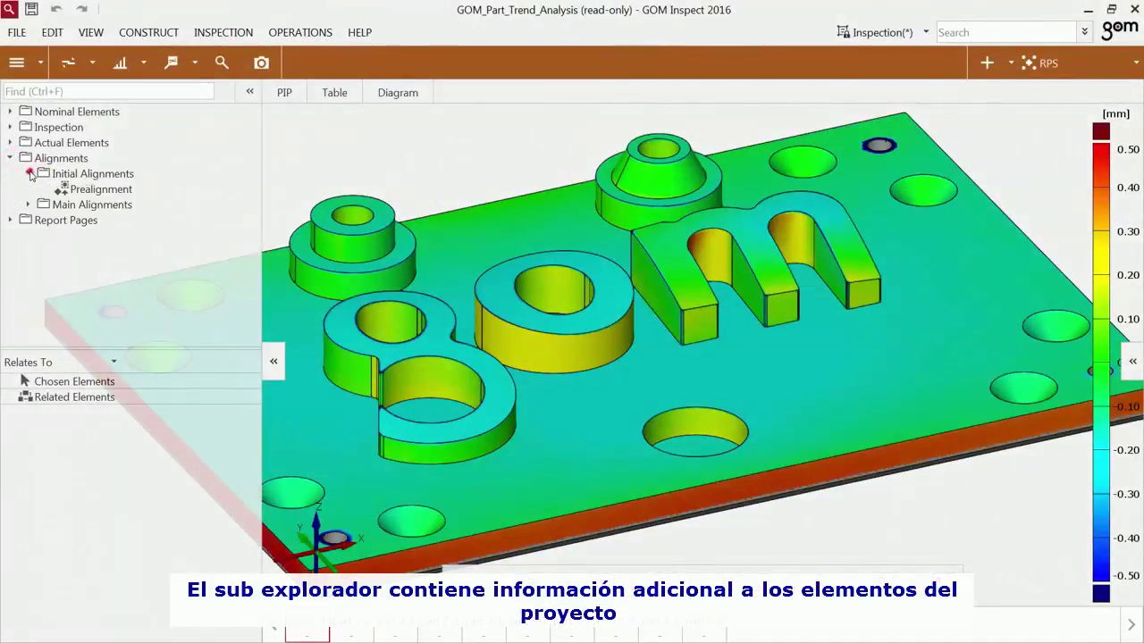
{"action": "left_click", "coordinate": [80, 178]}
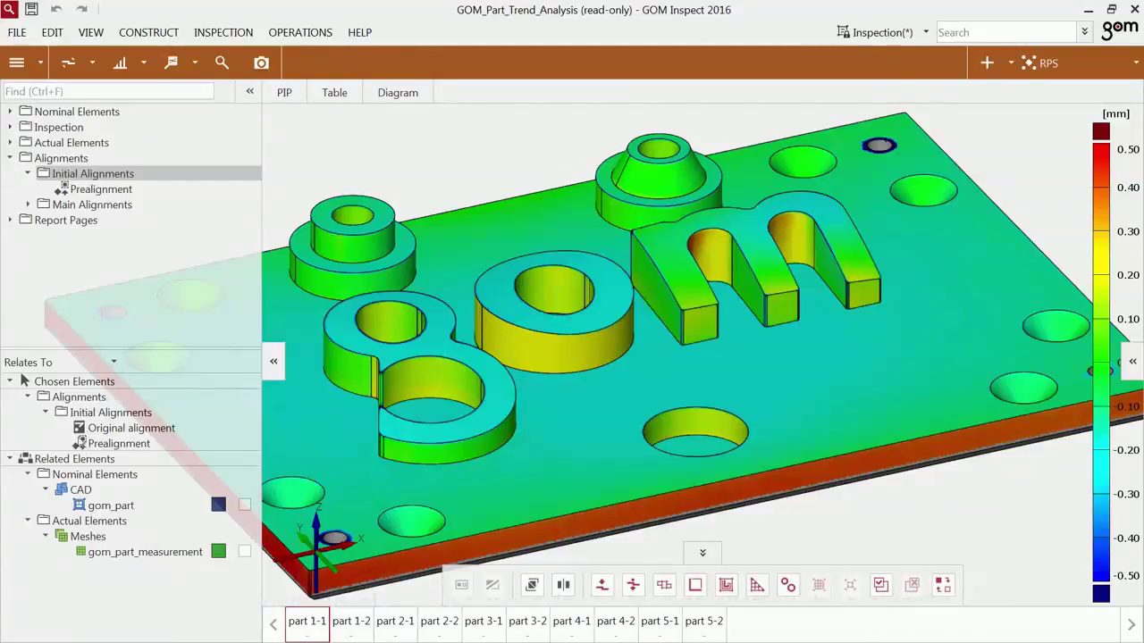
{"action": "left_click", "coordinate": [63, 361]}
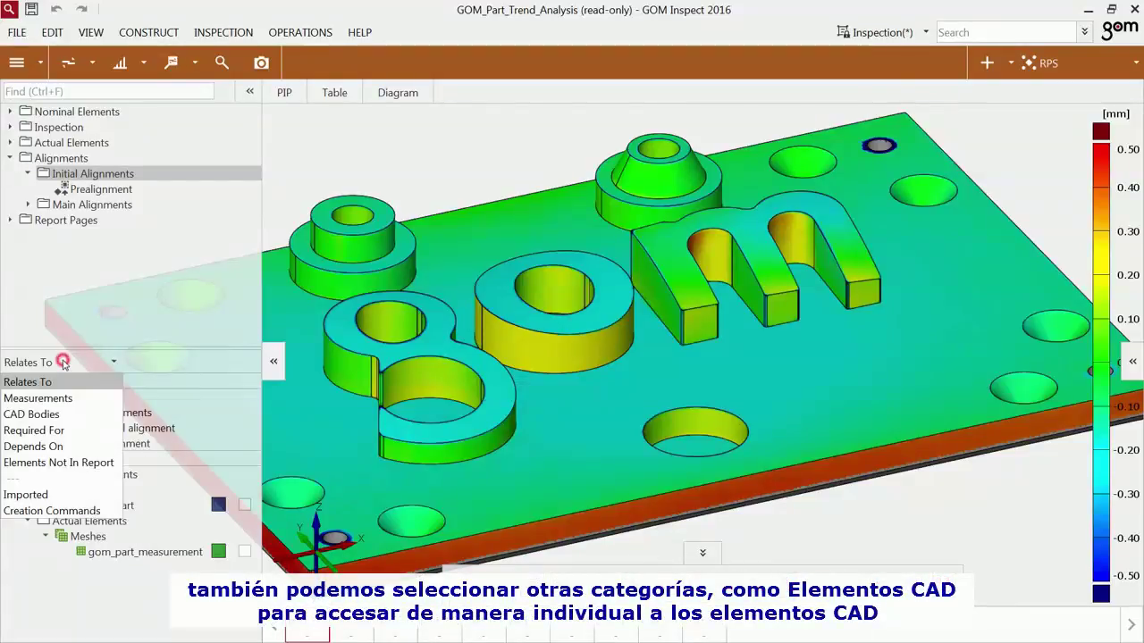
{"action": "left_click", "coordinate": [44, 416]}
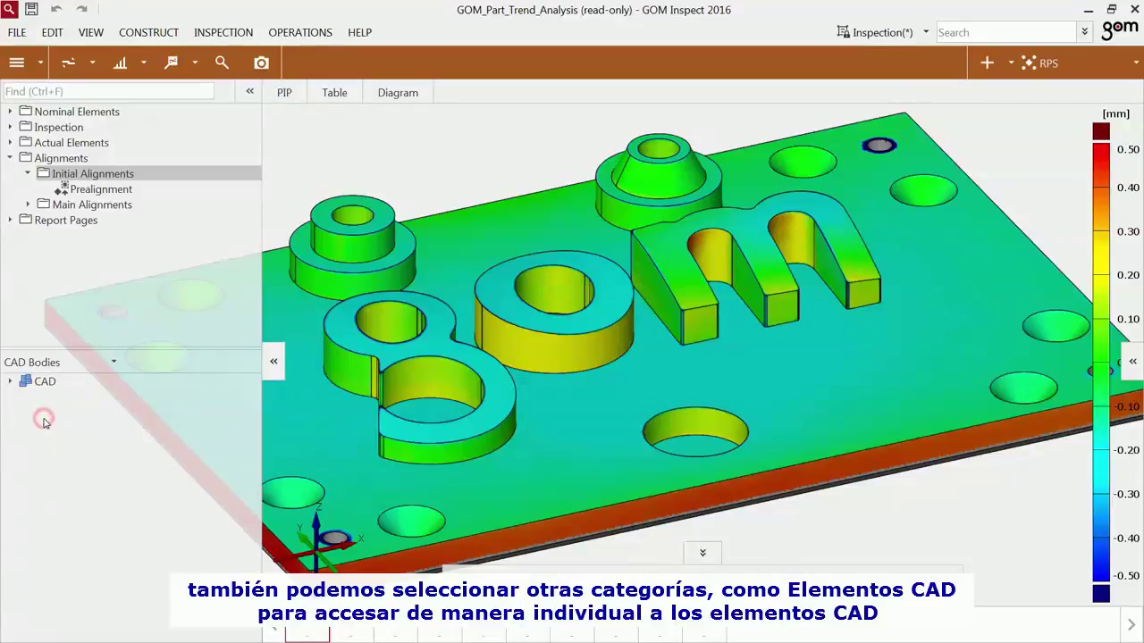
{"action": "left_click", "coordinate": [11, 382]}
{"action": "left_click", "coordinate": [31, 399]}
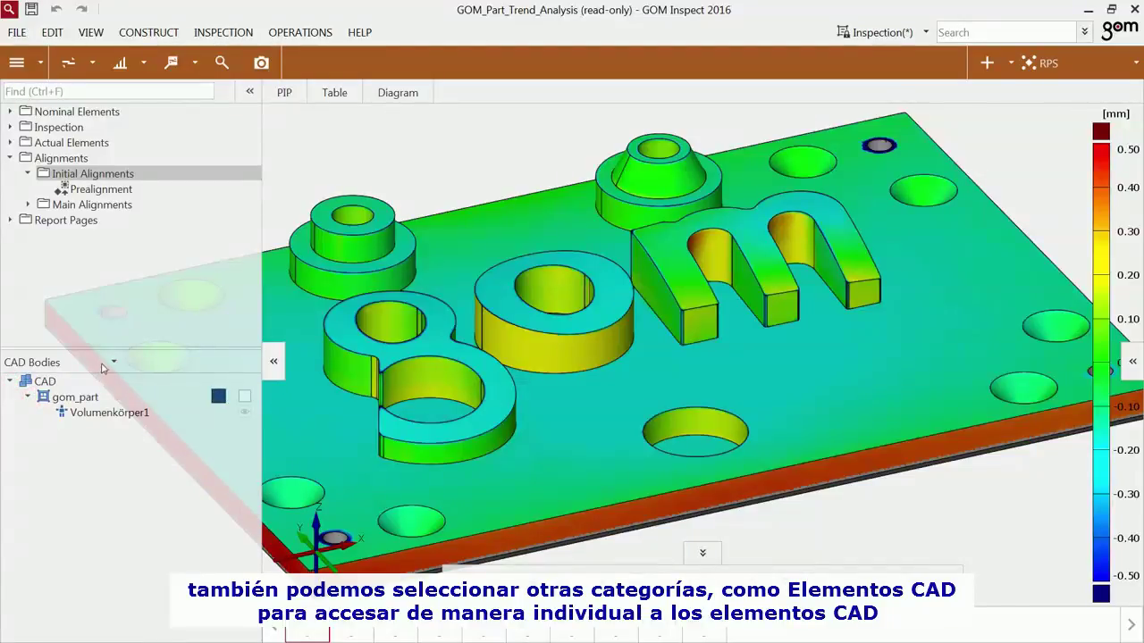
{"action": "left_click", "coordinate": [103, 367]}
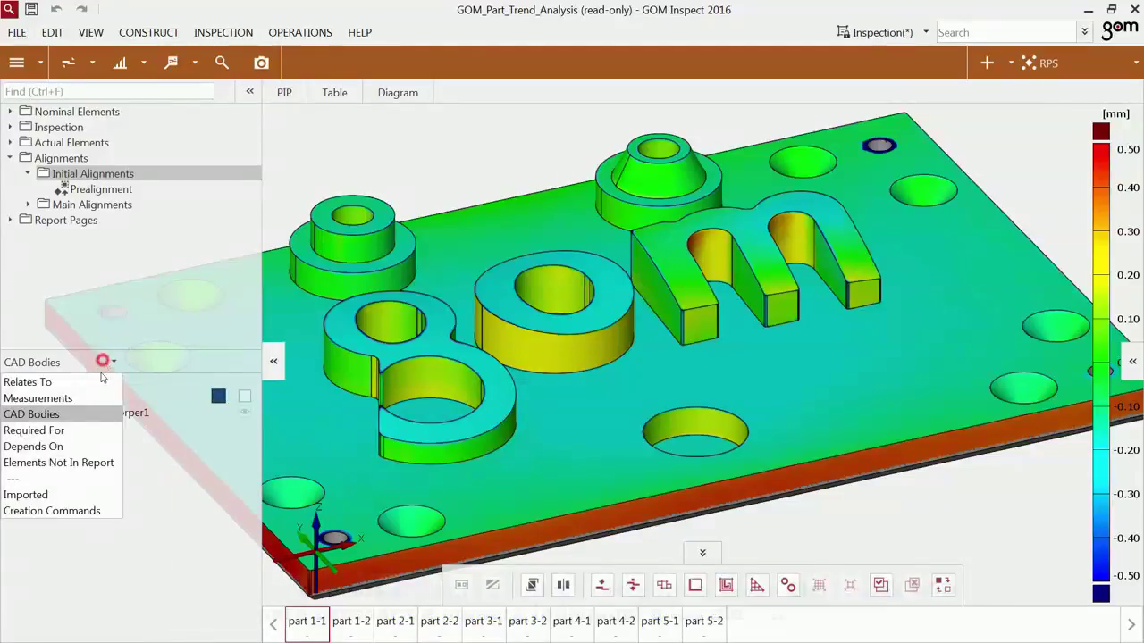
{"action": "left_click", "coordinate": [78, 463]}
{"action": "left_click", "coordinate": [10, 383]}
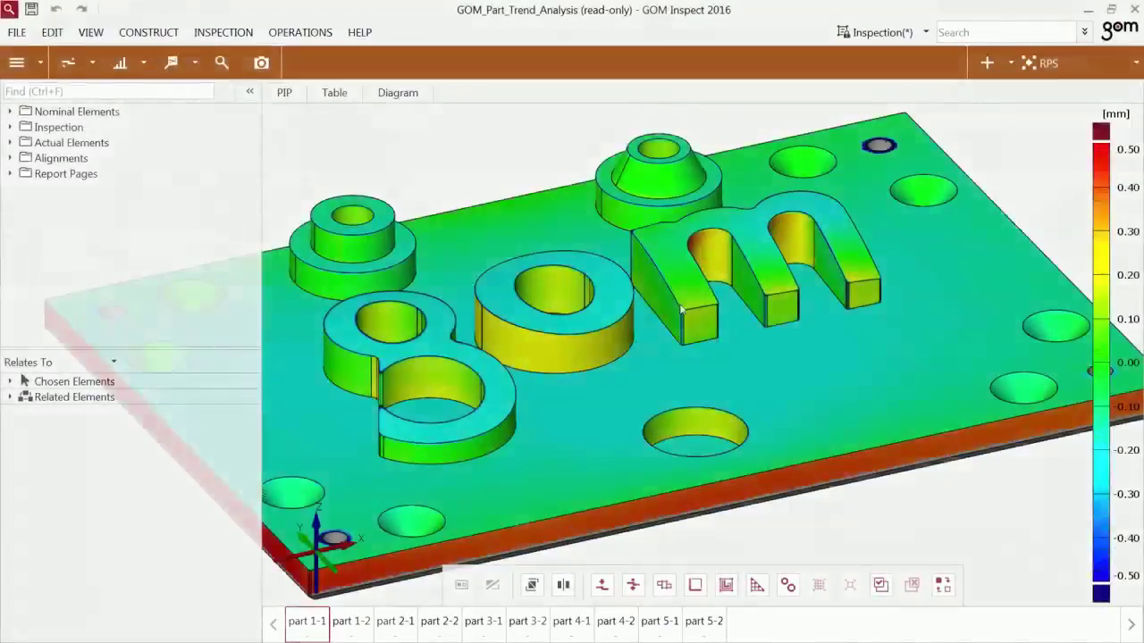
Step: Make Prealignment the active alignment from the toolbar's alignment dropdown
{"action": "left_click", "coordinate": [1050, 65]}
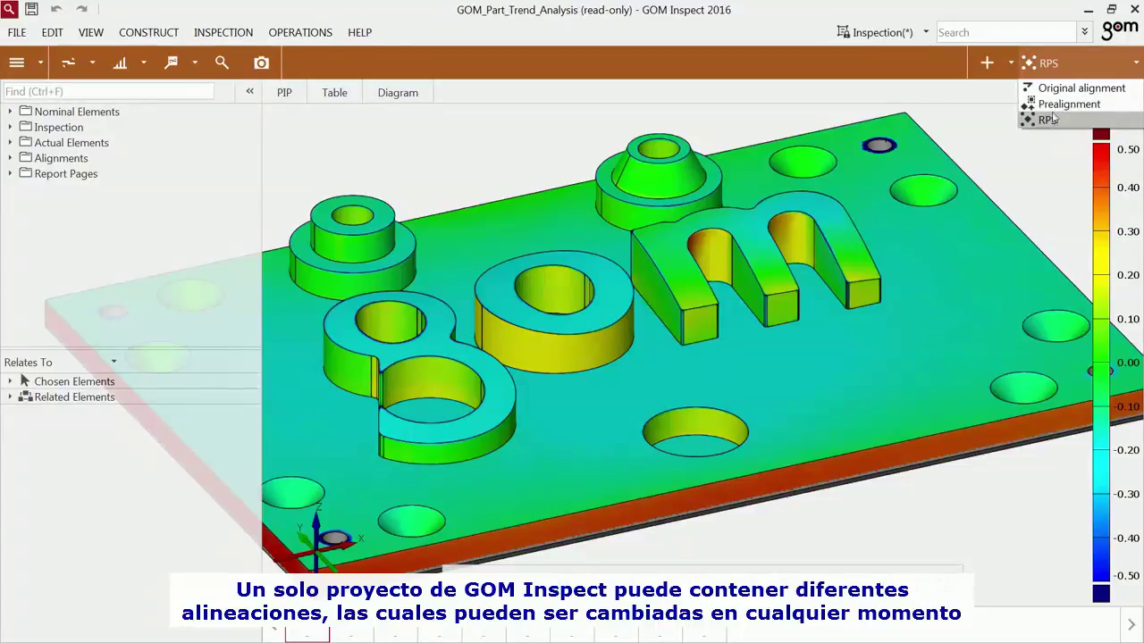
{"action": "left_click", "coordinate": [1054, 105]}
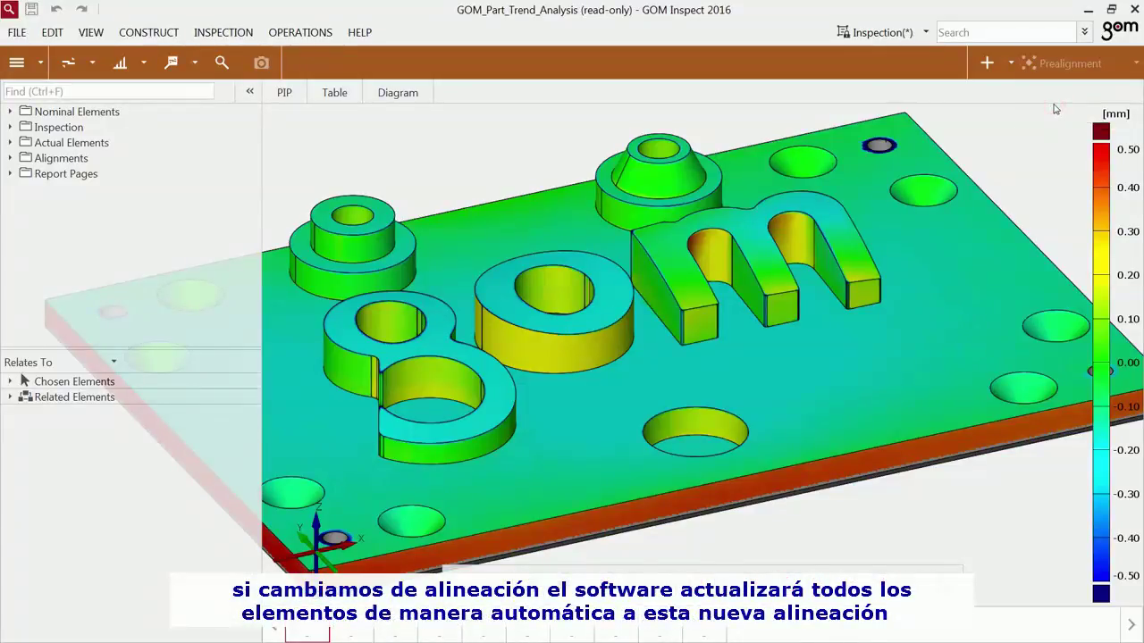
{"action": "left_click", "coordinate": [1055, 105]}
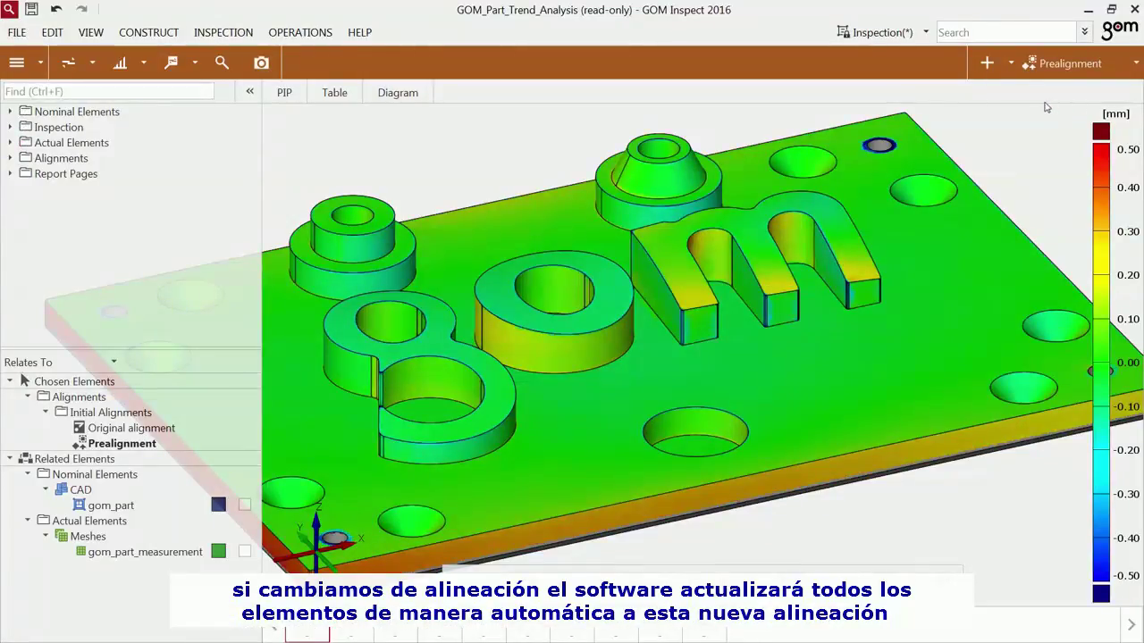
{"action": "left_click", "coordinate": [1010, 63]}
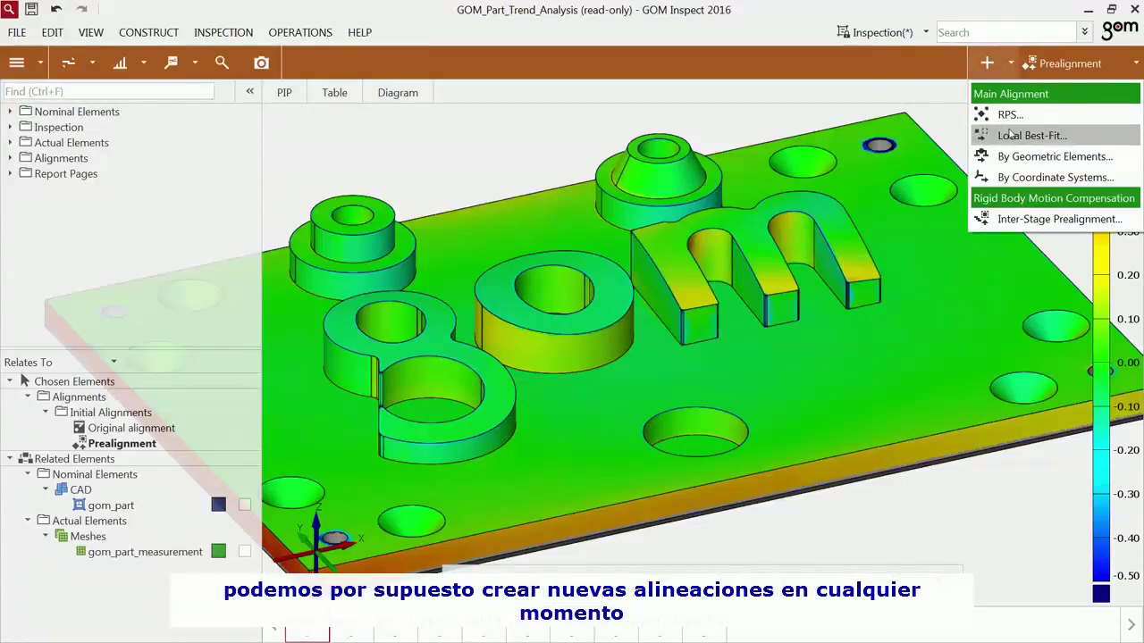
{"action": "left_click", "coordinate": [1010, 64]}
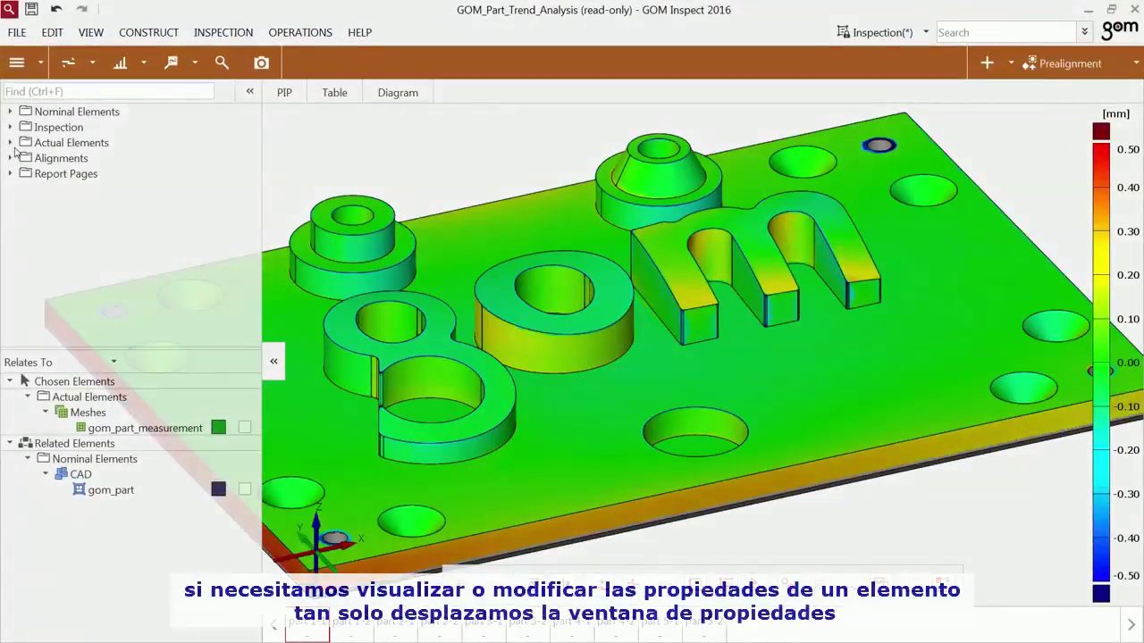
Step: Open the measured mesh's properties and show the mesh alone with Mesh structure turned on
{"action": "left_click", "coordinate": [11, 144]}
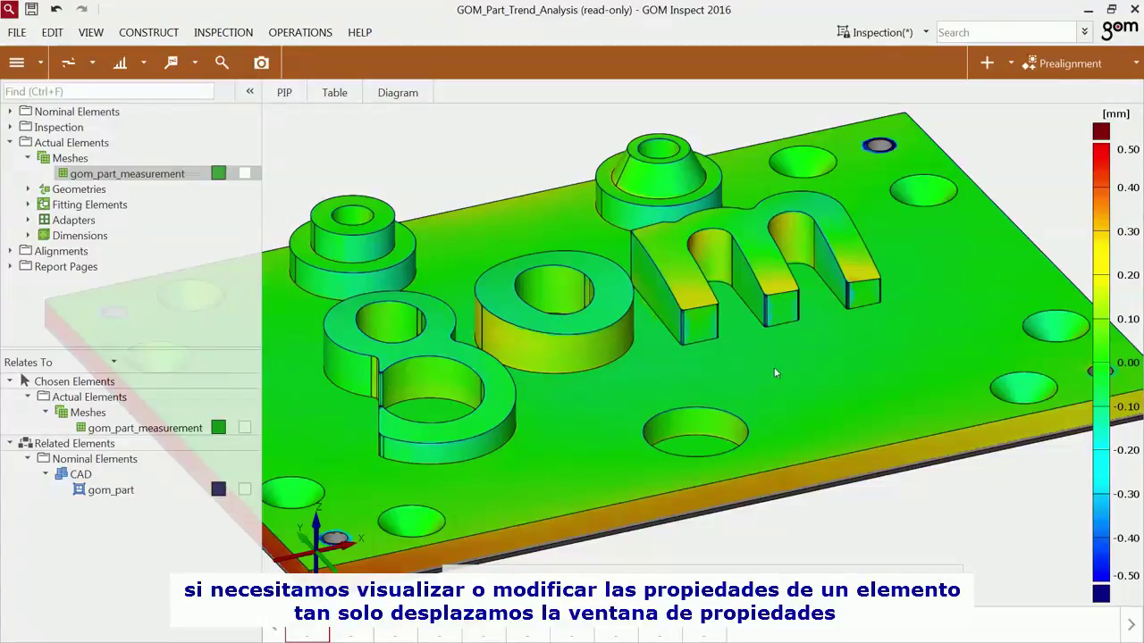
{"action": "left_click", "coordinate": [1138, 368]}
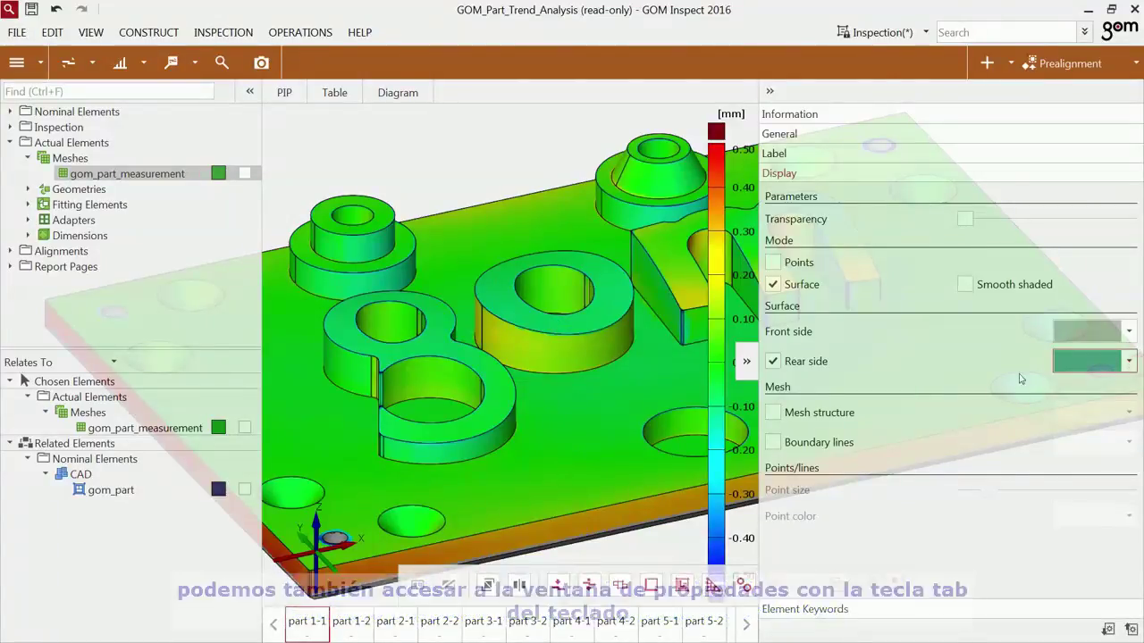
{"action": "key", "text": "Tab"}
{"action": "key", "text": "Tab"}
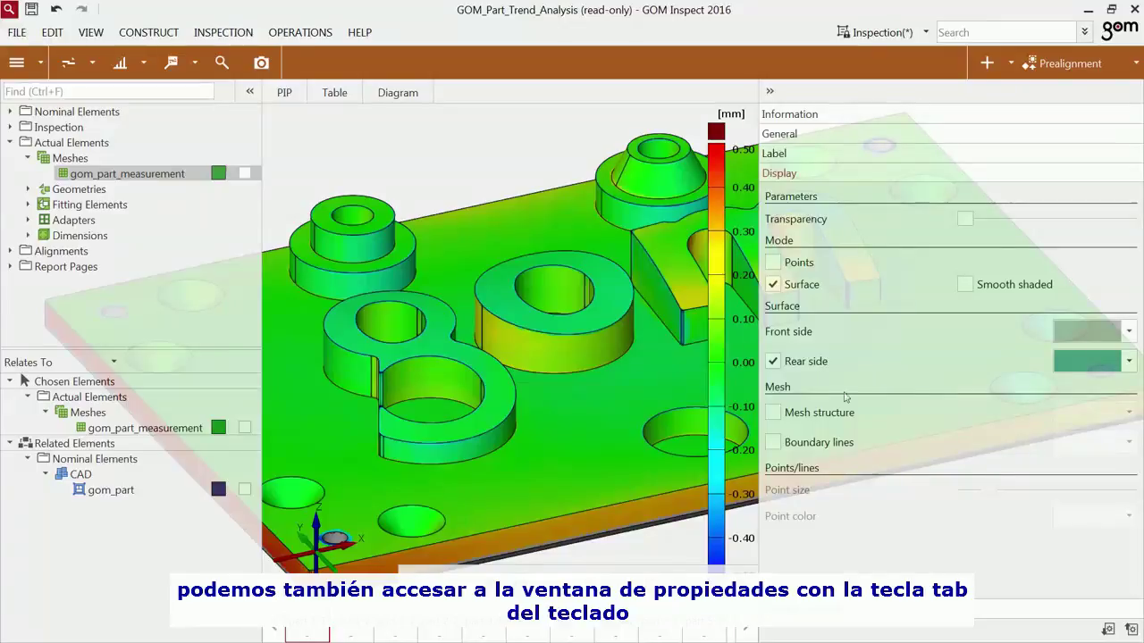
{"action": "left_click_drag", "start_coordinate": [193, 173], "coordinate": [404, 253]}
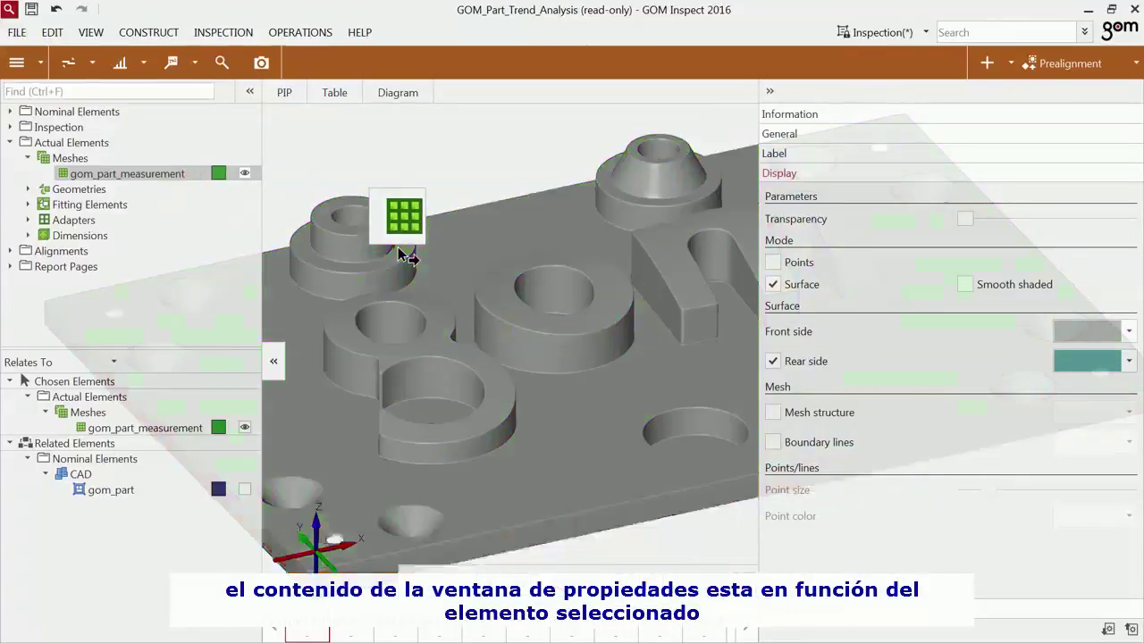
{"action": "left_click", "coordinate": [774, 412]}
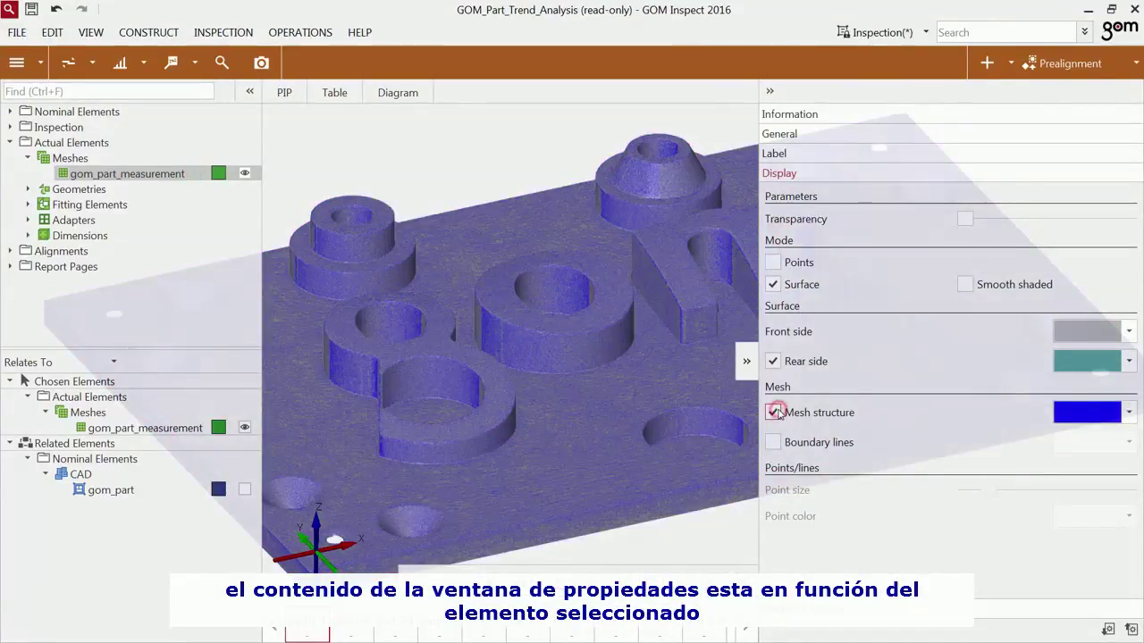
Step: Expand Nominal Elements and show only the CAD part gom_part in the 3D view
{"action": "scroll", "coordinate": [620, 373], "scroll_direction": "up", "scroll_amount": 5}
{"action": "scroll", "coordinate": [621, 374], "scroll_direction": "down", "scroll_amount": 5}
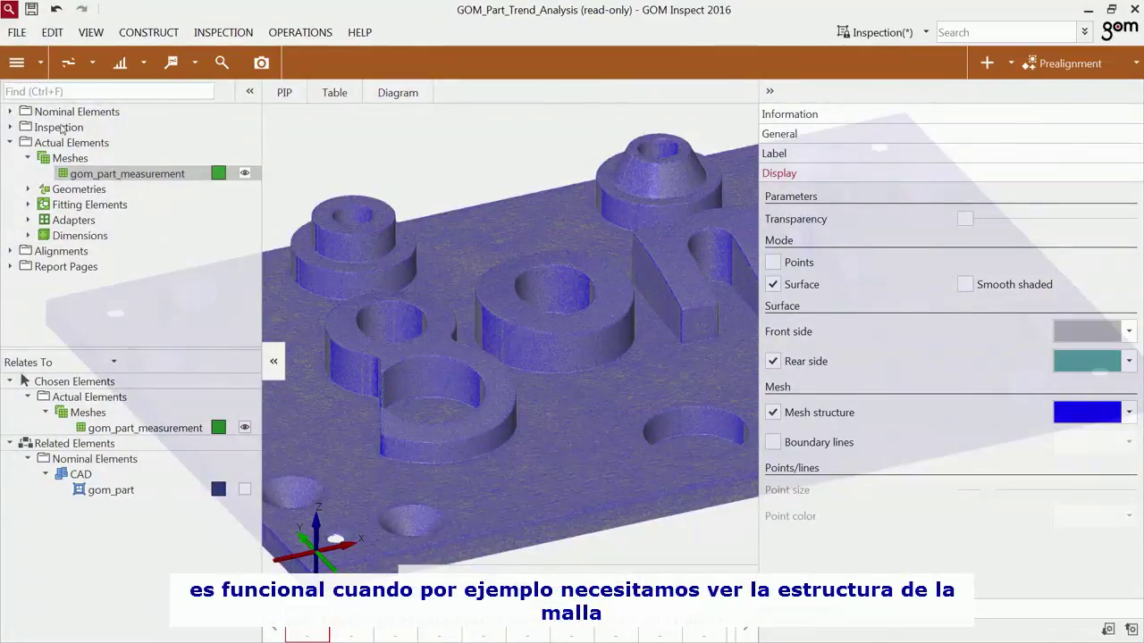
{"action": "left_click", "coordinate": [13, 111]}
{"action": "left_click_drag", "start_coordinate": [77, 146], "coordinate": [380, 206]}
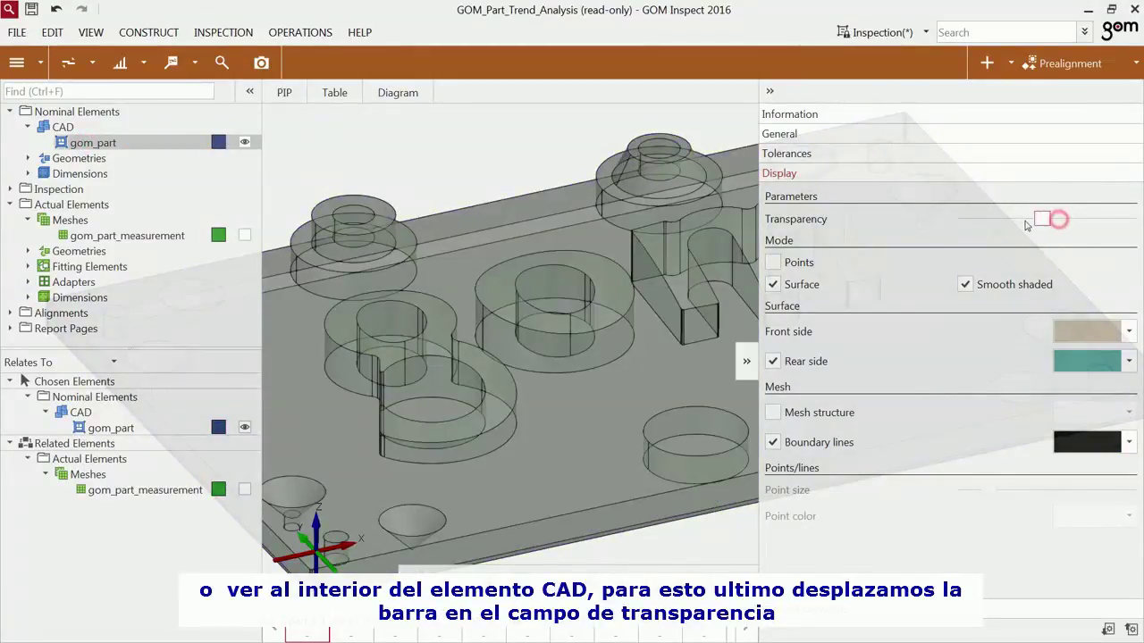
Step: Adjust gom_part's Transparency slider to make it less transparent and collapse the Properties panel
{"action": "left_click_drag", "start_coordinate": [1014, 223], "coordinate": [1068, 228]}
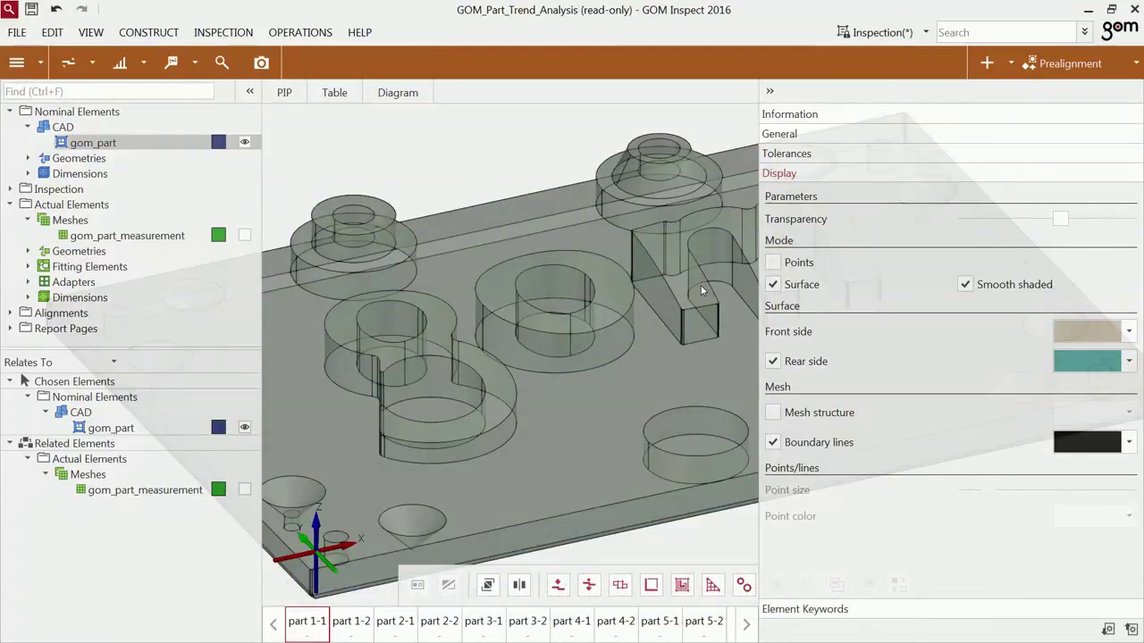
{"action": "left_click", "coordinate": [770, 91]}
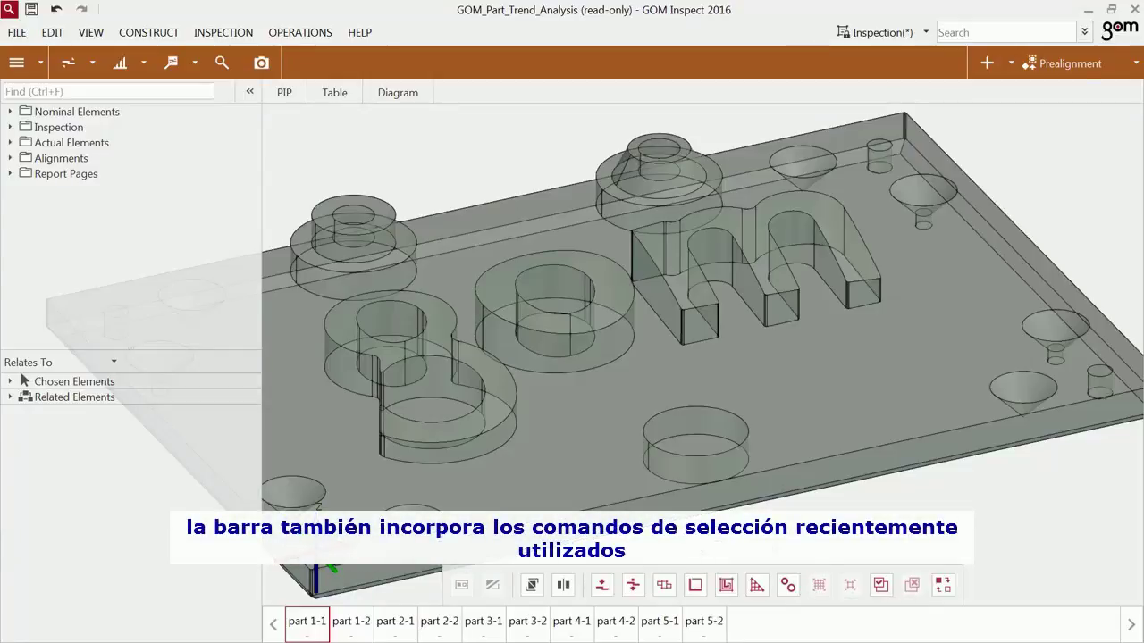
Step: Drag Select Plane-Based from Edit > Selection in 3D > Geometry-Based Selections onto the bottom selection toolbar
{"action": "right_click", "coordinate": [463, 195]}
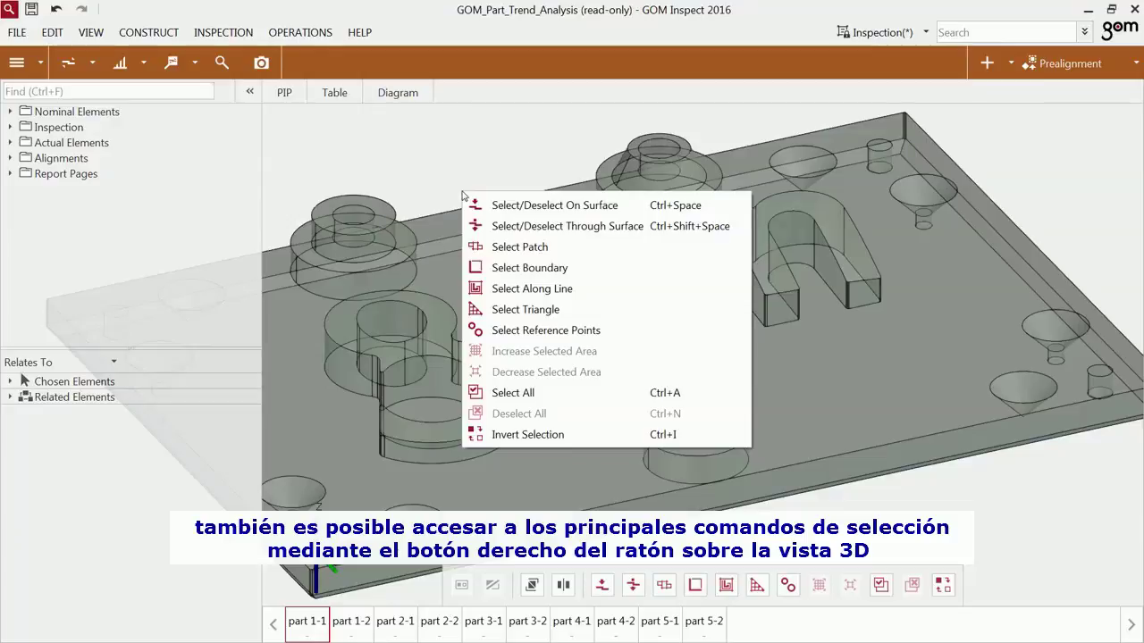
{"action": "left_click", "coordinate": [452, 178]}
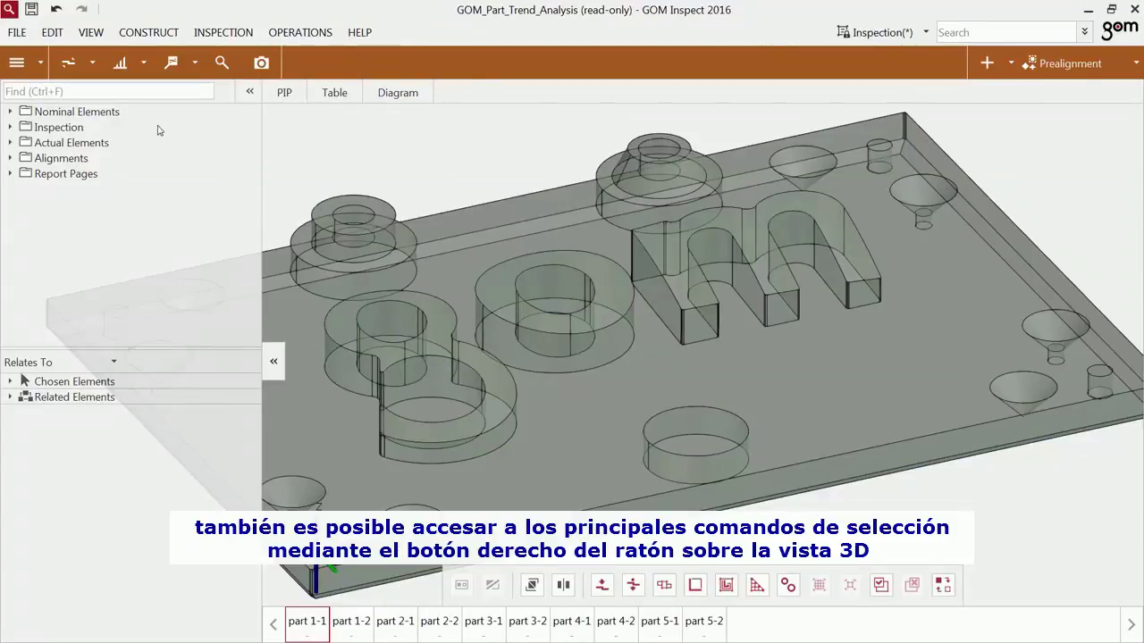
{"action": "left_click", "coordinate": [46, 34]}
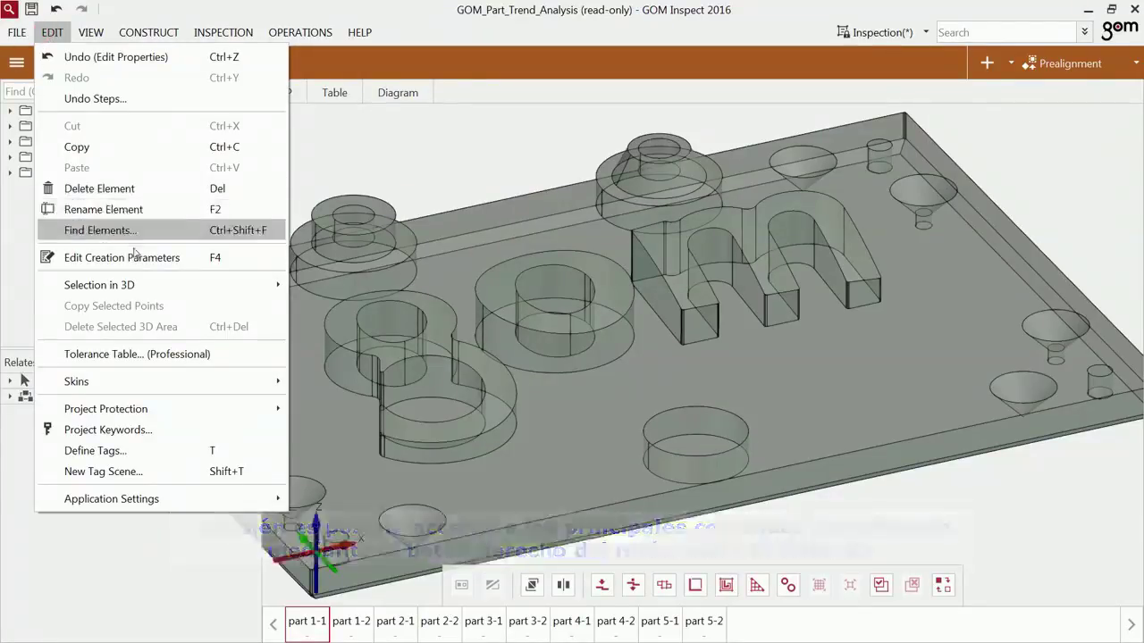
{"action": "mouse_move", "coordinate": [161, 285]}
{"action": "mouse_move", "coordinate": [380, 296]}
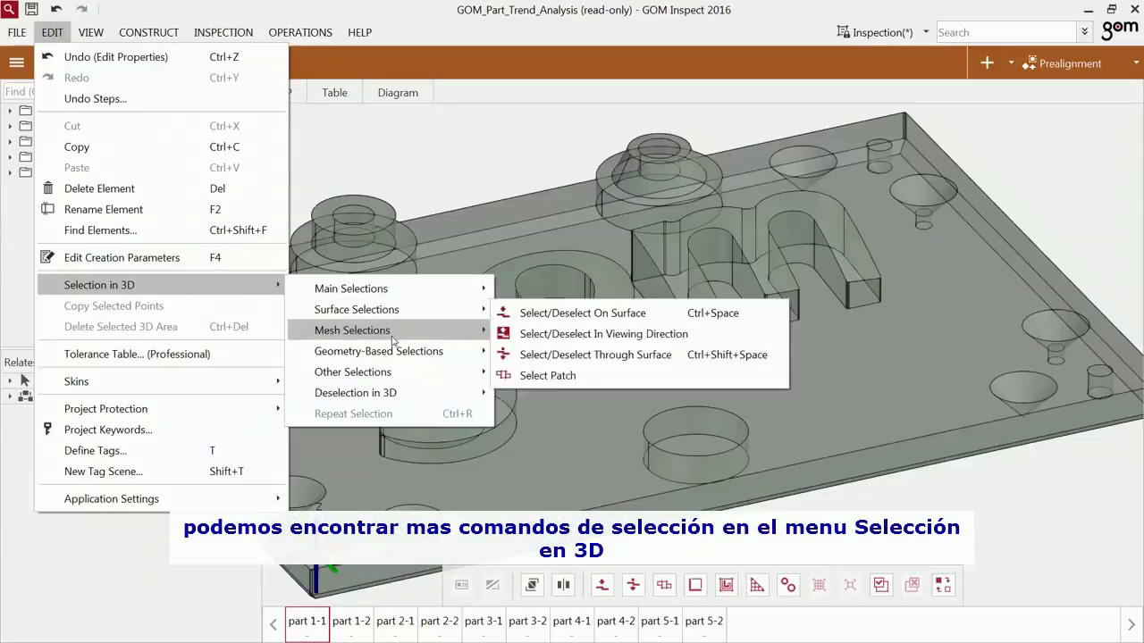
{"action": "mouse_move", "coordinate": [405, 353]}
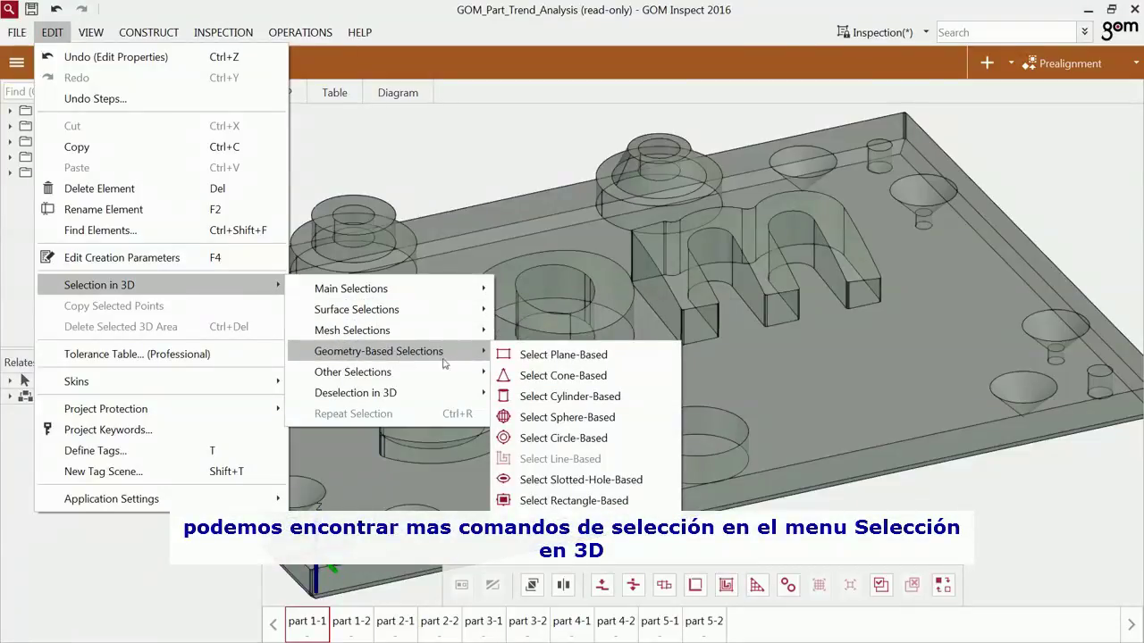
{"action": "left_click_drag", "start_coordinate": [516, 360], "coordinate": [624, 583]}
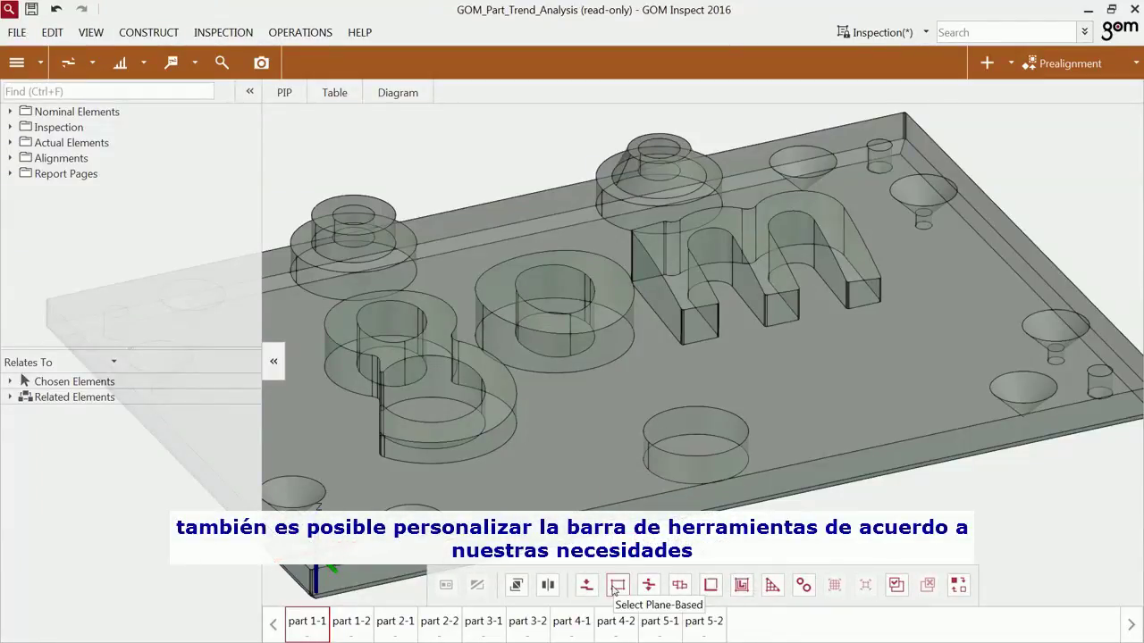
Step: Remove Select Plane-Based from the toolbar and step through stages part 1-2 to part 5-2
{"action": "left_click_drag", "start_coordinate": [616, 590], "coordinate": [503, 525]}
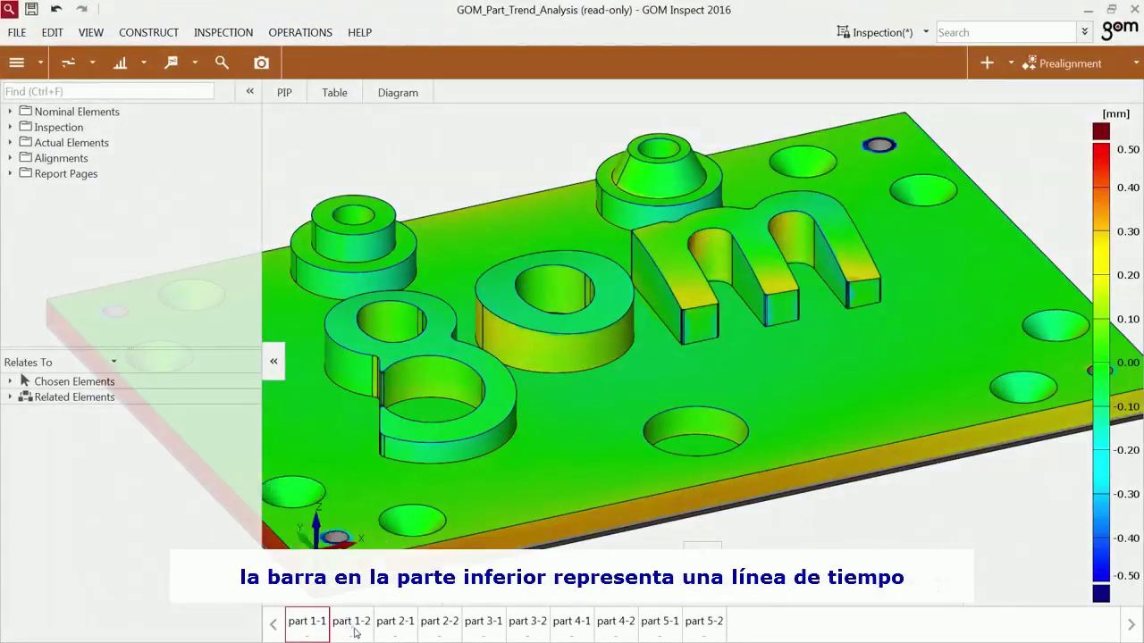
{"action": "left_click", "coordinate": [354, 629]}
{"action": "left_click", "coordinate": [394, 627]}
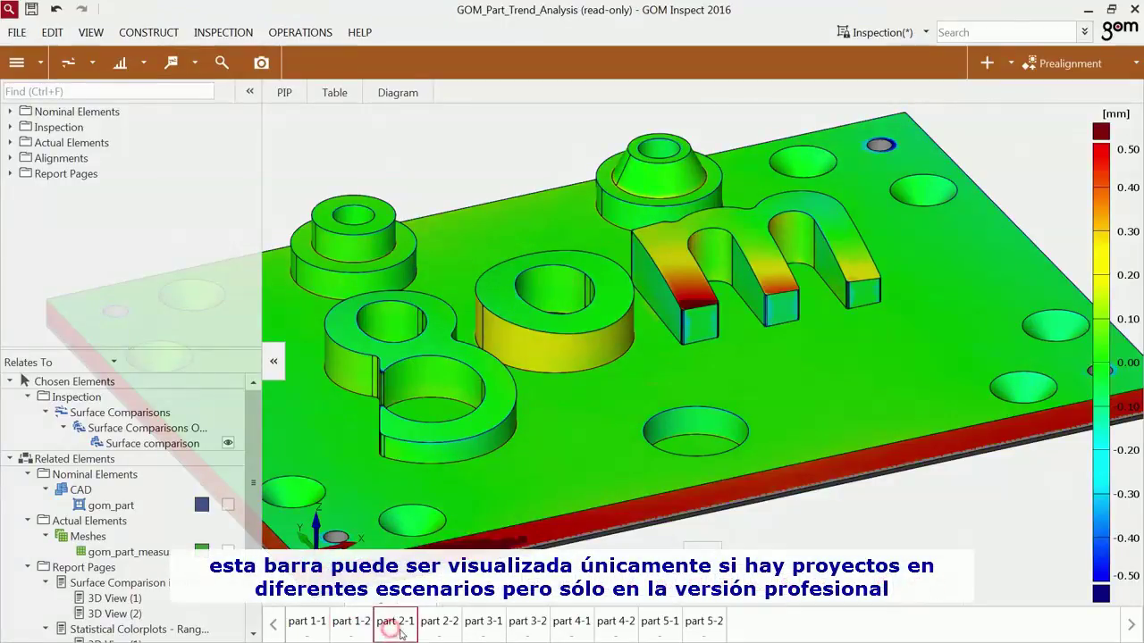
{"action": "left_click", "coordinate": [439, 629]}
{"action": "left_click", "coordinate": [475, 630]}
{"action": "left_click", "coordinate": [521, 630]}
{"action": "left_click", "coordinate": [568, 630]}
{"action": "left_click", "coordinate": [616, 629]}
{"action": "left_click", "coordinate": [657, 631]}
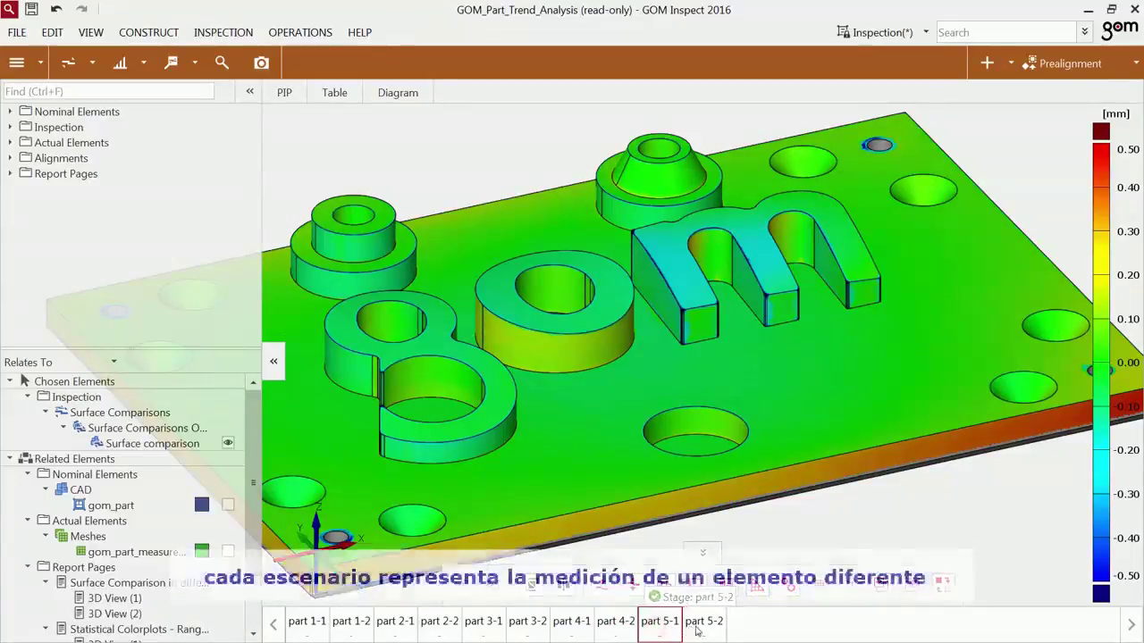
{"action": "left_click", "coordinate": [700, 630]}
Step: Step back through the timeline stages from part 5-1 down to part 1-1
{"action": "left_click", "coordinate": [662, 628]}
{"action": "left_click", "coordinate": [575, 627]}
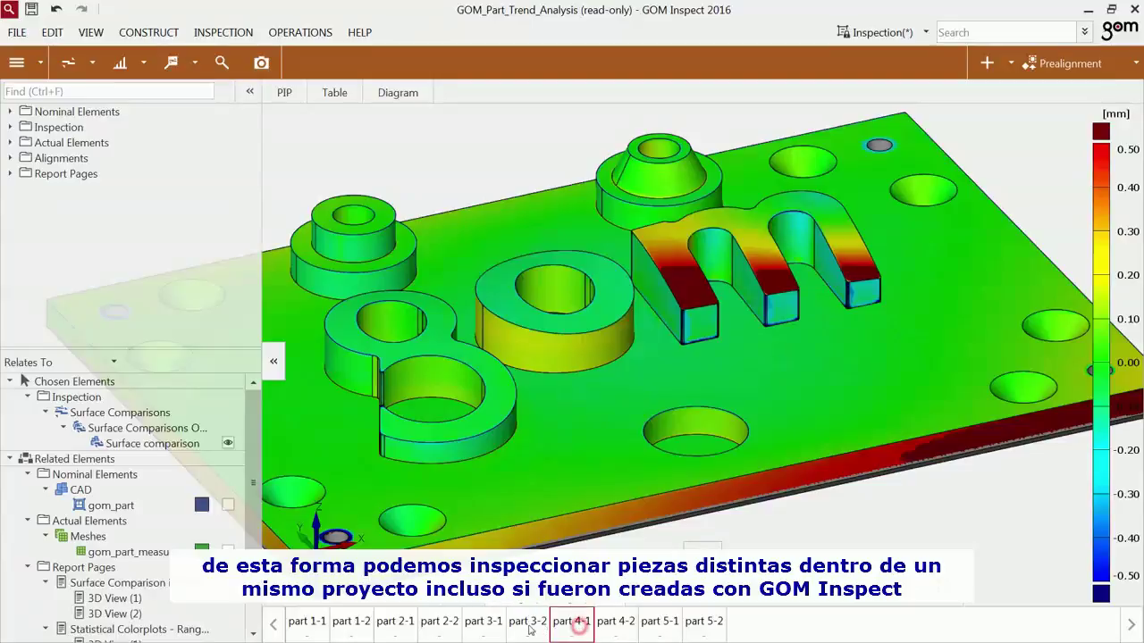
{"action": "left_click", "coordinate": [483, 627]}
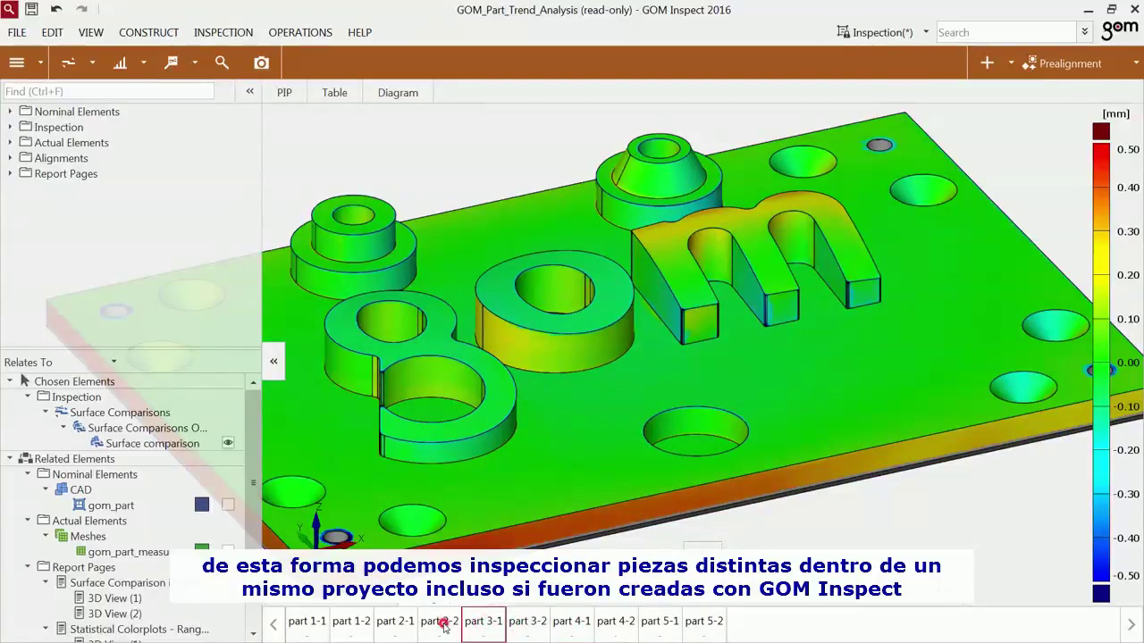
{"action": "left_click", "coordinate": [442, 625]}
{"action": "left_click", "coordinate": [382, 627]}
{"action": "left_click", "coordinate": [352, 626]}
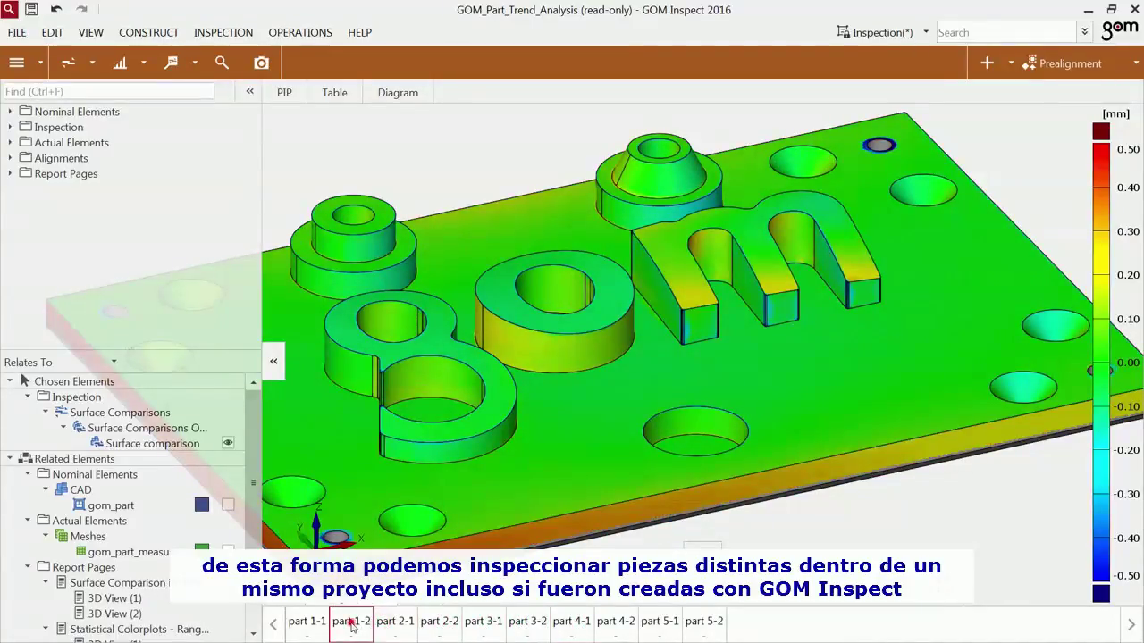
{"action": "left_click", "coordinate": [312, 628]}
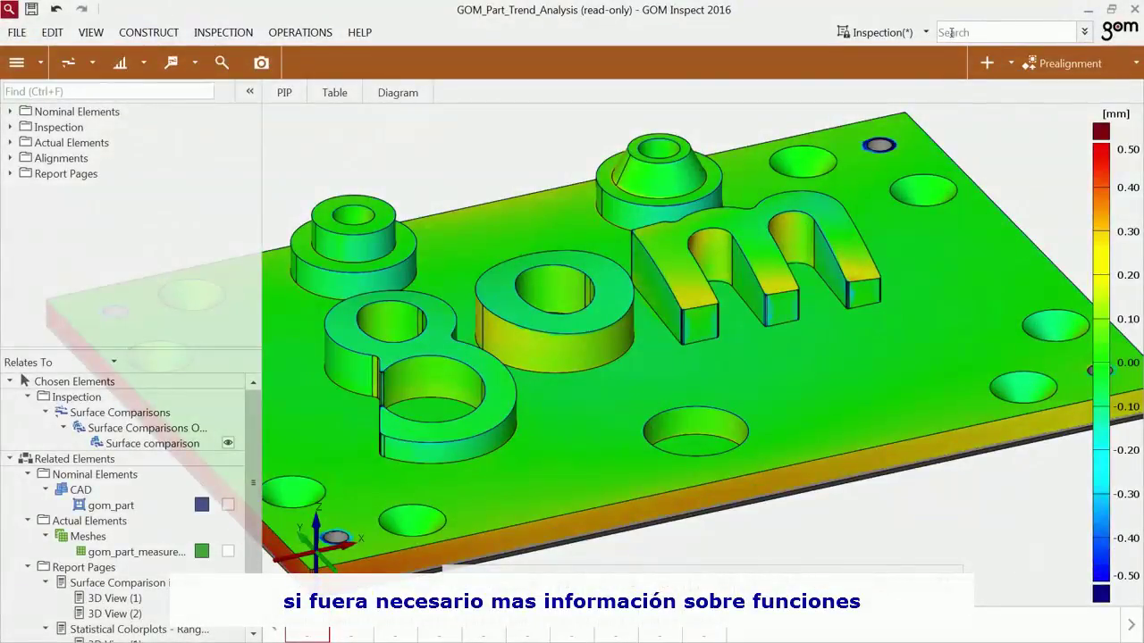
Step: Search 'rps' and open the RPS Alignment topic in Direct Help
{"action": "left_click", "coordinate": [951, 32]}
{"action": "type", "text": "rps"}
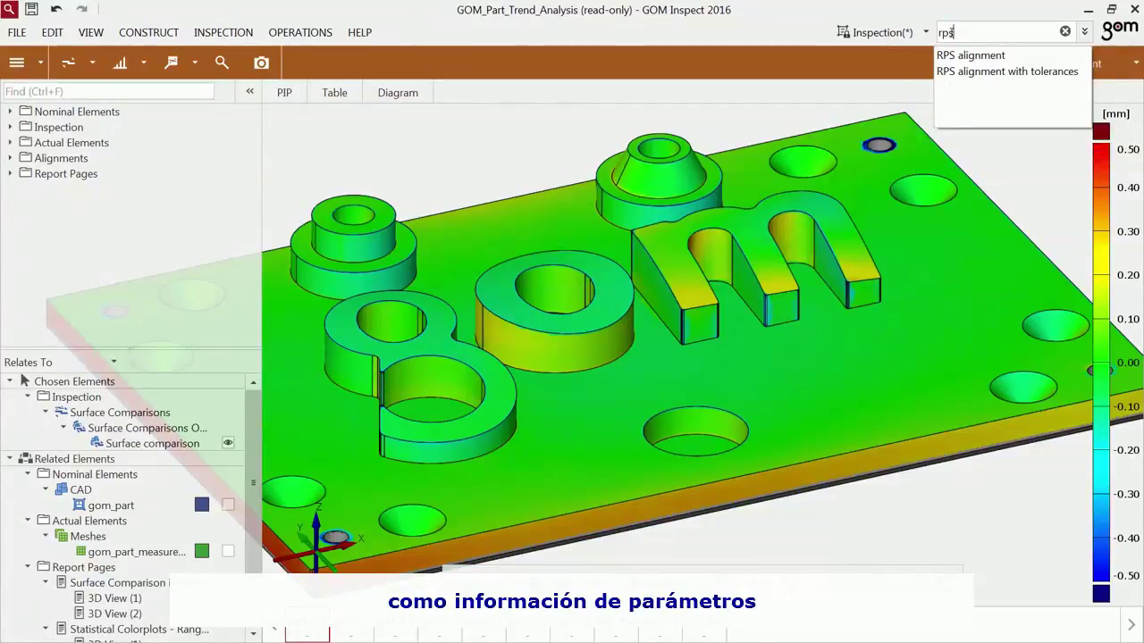
{"action": "left_click", "coordinate": [963, 56]}
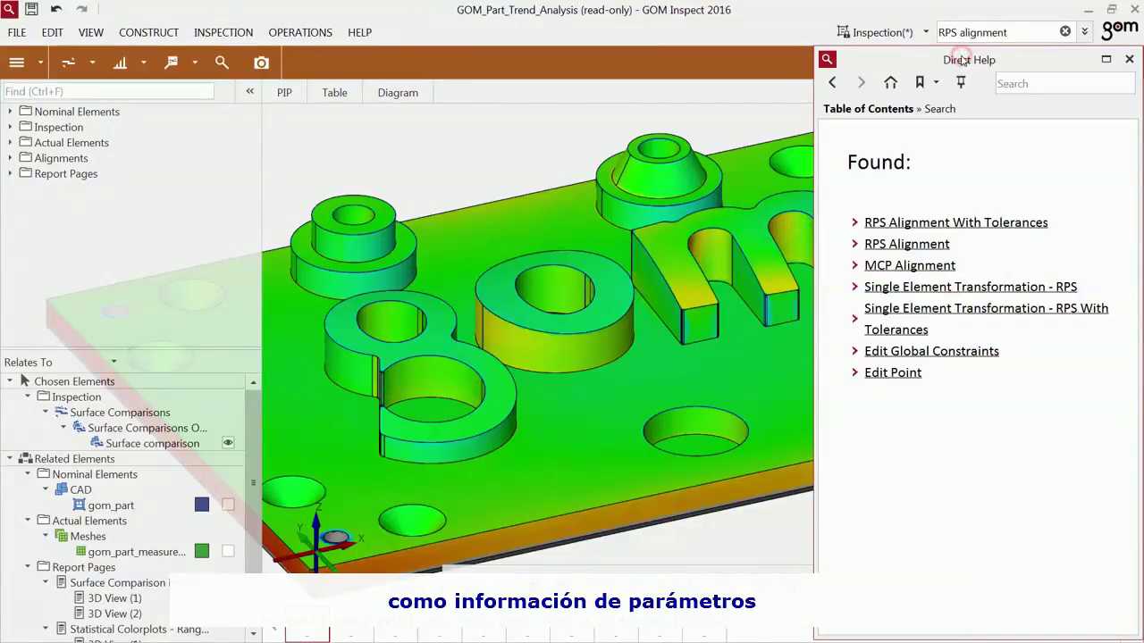
{"action": "left_click", "coordinate": [910, 243]}
{"action": "scroll", "coordinate": [910, 243], "scroll_direction": "down", "scroll_amount": 5}
{"action": "scroll", "coordinate": [910, 243], "scroll_direction": "down", "scroll_amount": 3}
{"action": "scroll", "coordinate": [910, 244], "scroll_direction": "up", "scroll_amount": 10}
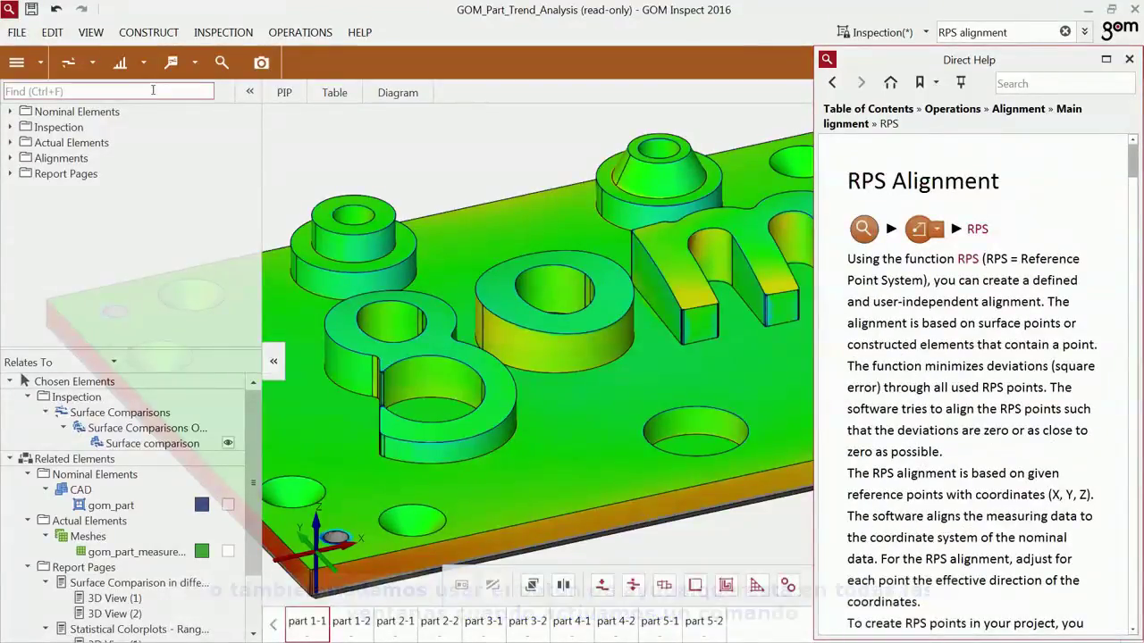
{"action": "left_click", "coordinate": [91, 62]}
Step: Start a Surface Comparison On CAD and read its Direct Help topic
{"action": "left_click", "coordinate": [101, 94]}
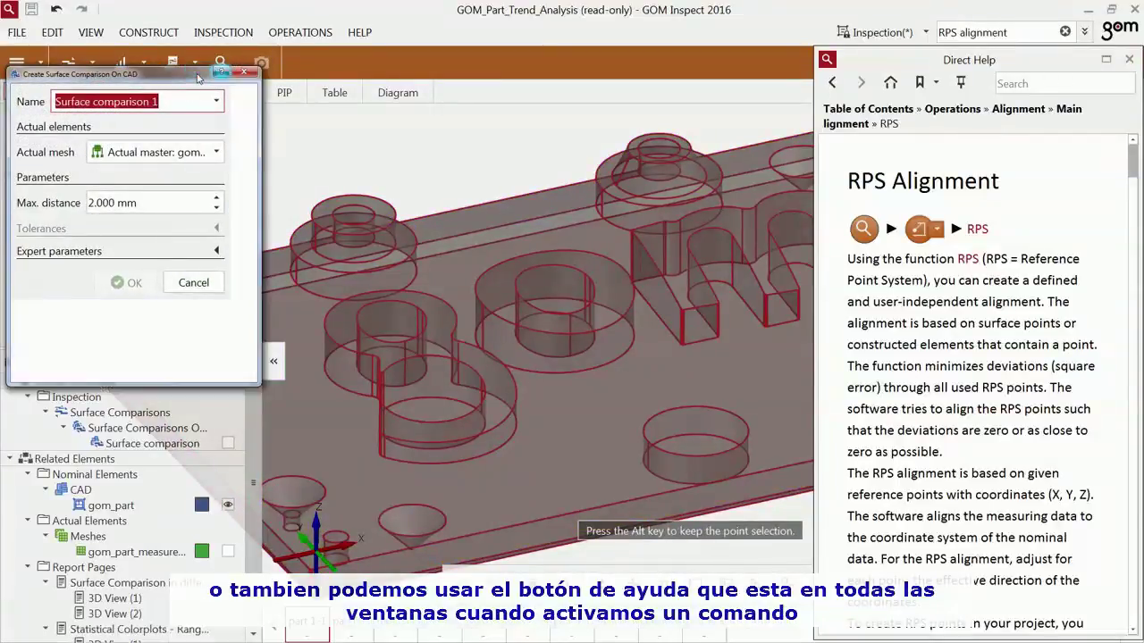
{"action": "left_click", "coordinate": [219, 74]}
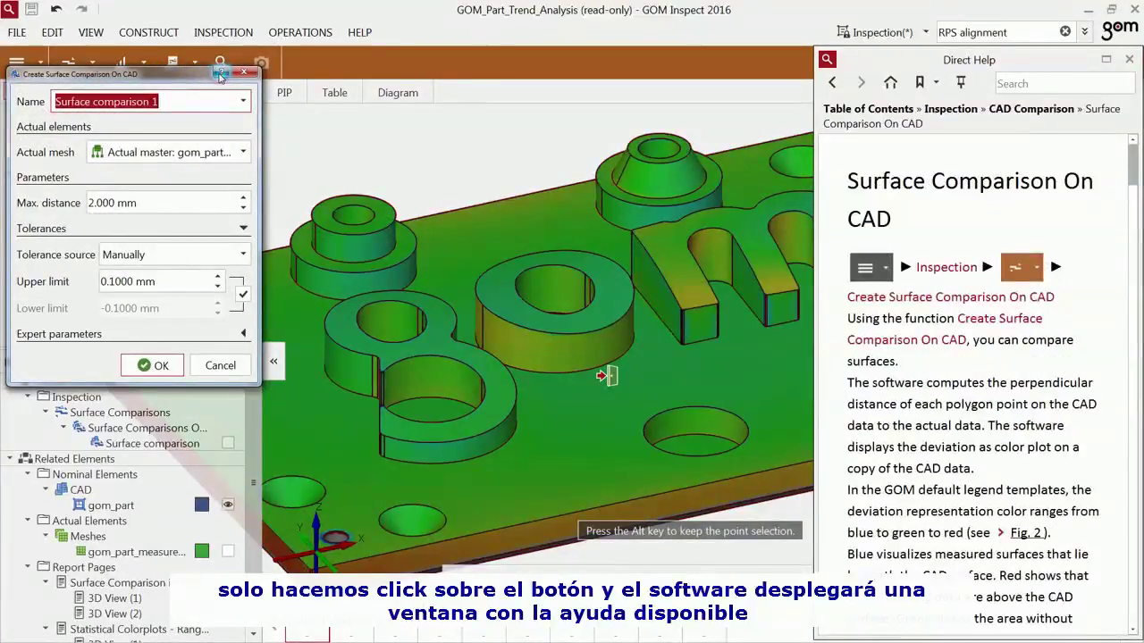
{"action": "scroll", "coordinate": [958, 397], "scroll_direction": "down", "scroll_amount": 7}
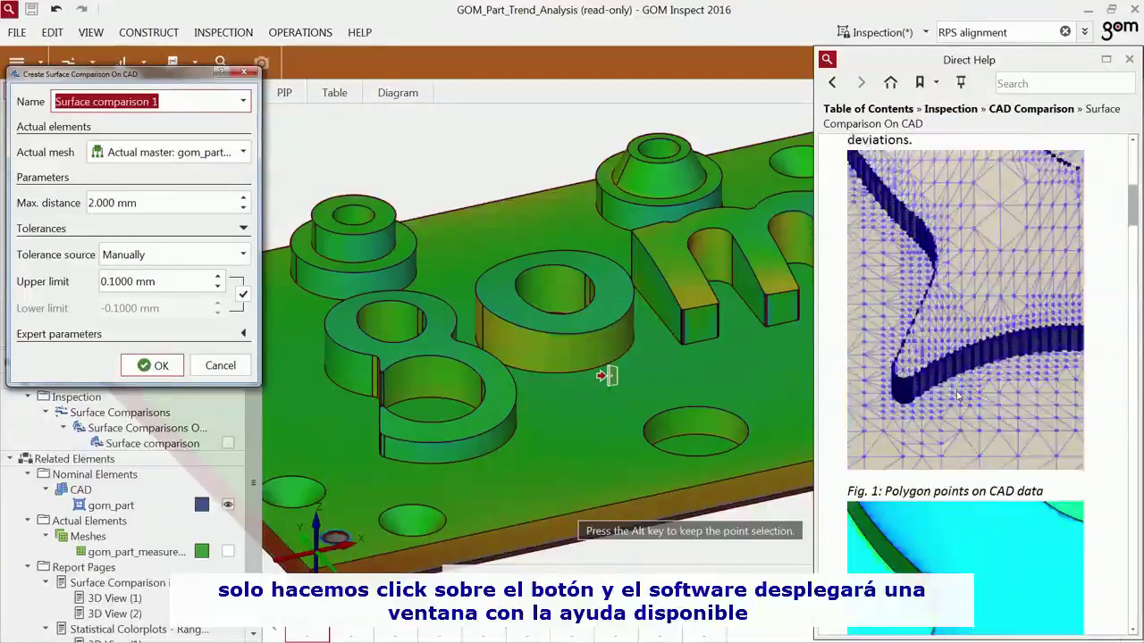
{"action": "scroll", "coordinate": [958, 397], "scroll_direction": "up", "scroll_amount": 8}
Step: Dismiss the surface comparison dialog, then undock and close the Direct Help panel
{"action": "key", "text": "Return"}
{"action": "left_click_drag", "start_coordinate": [967, 63], "coordinate": [950, 34]}
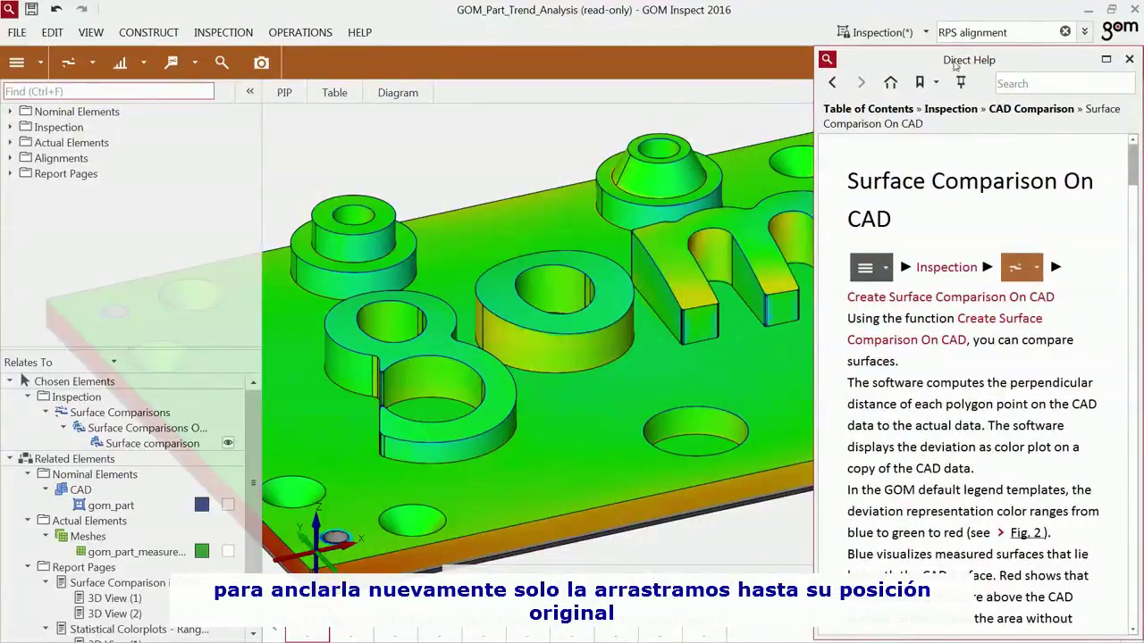
{"action": "left_click", "coordinate": [1129, 60]}
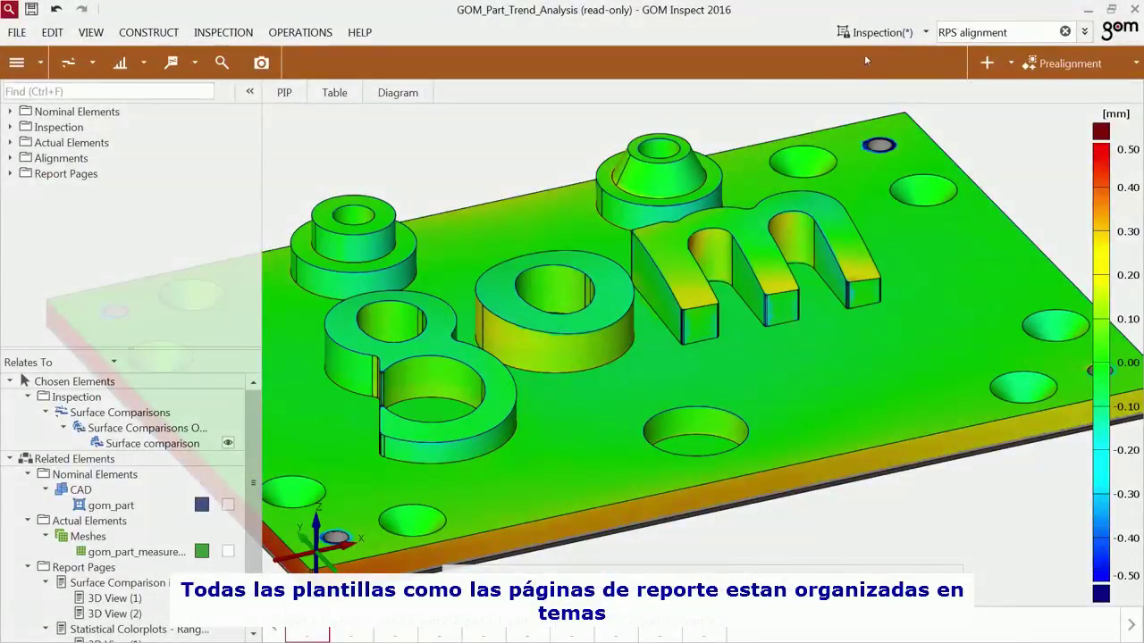
Step: Apply the Deformation skin, return to Inspection, and reveal the Manage Skins option
{"action": "left_click", "coordinate": [868, 34]}
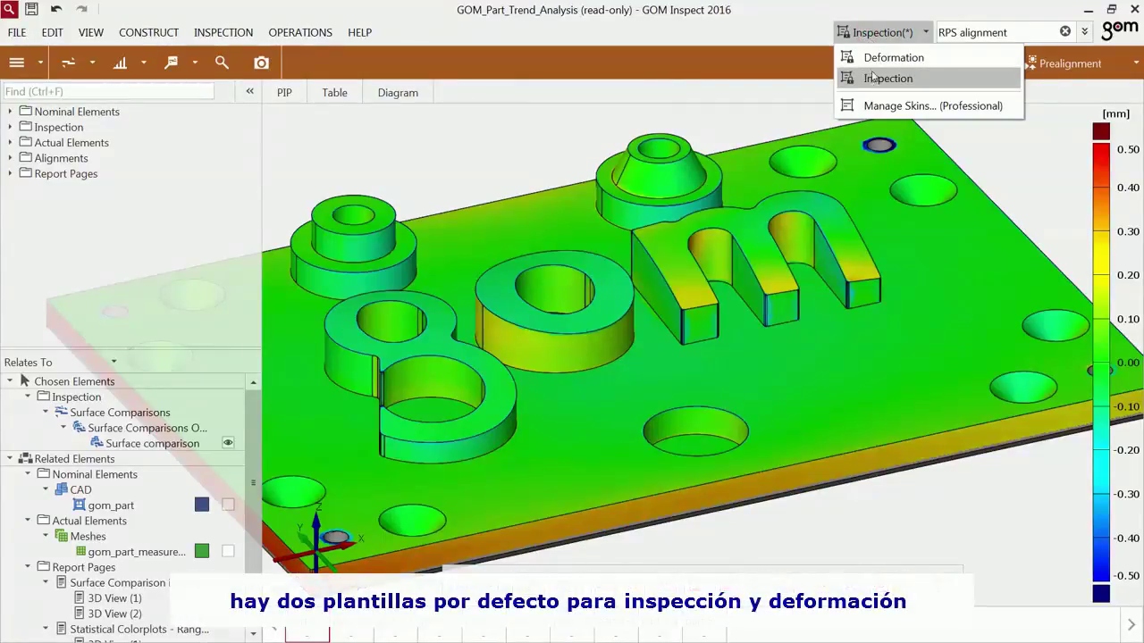
{"action": "left_click", "coordinate": [874, 60]}
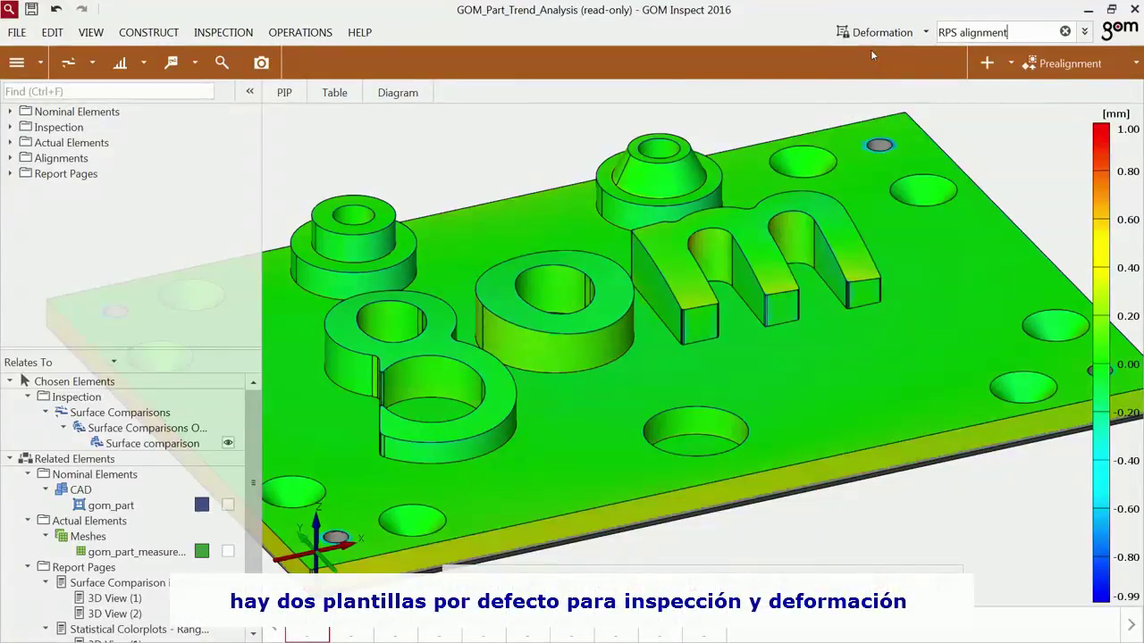
{"action": "left_click", "coordinate": [873, 34]}
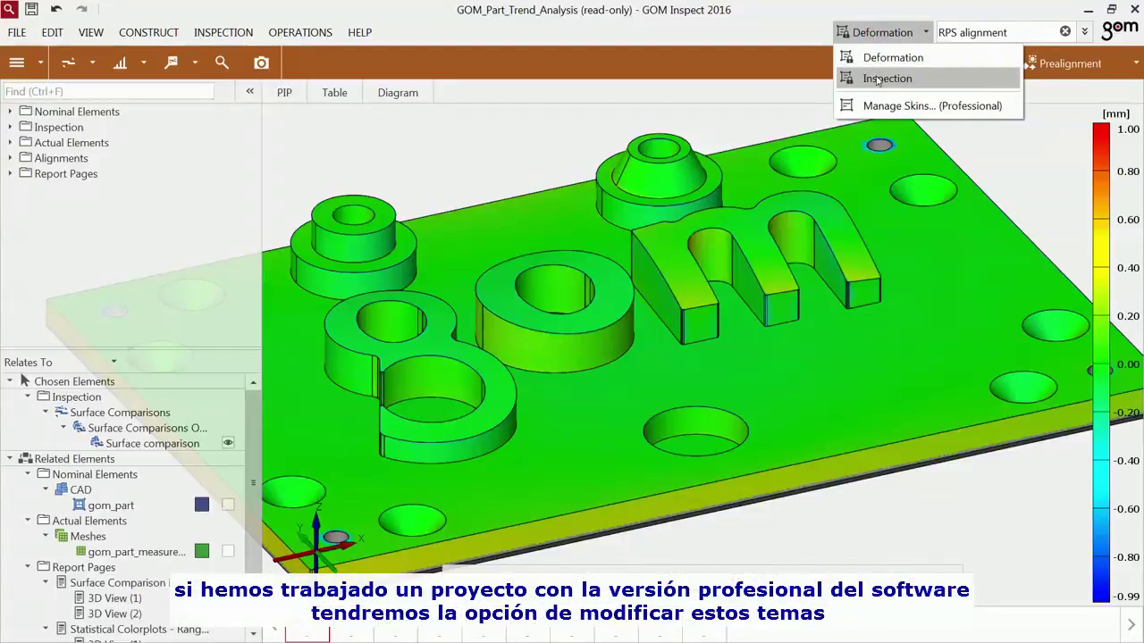
{"action": "left_click", "coordinate": [878, 79]}
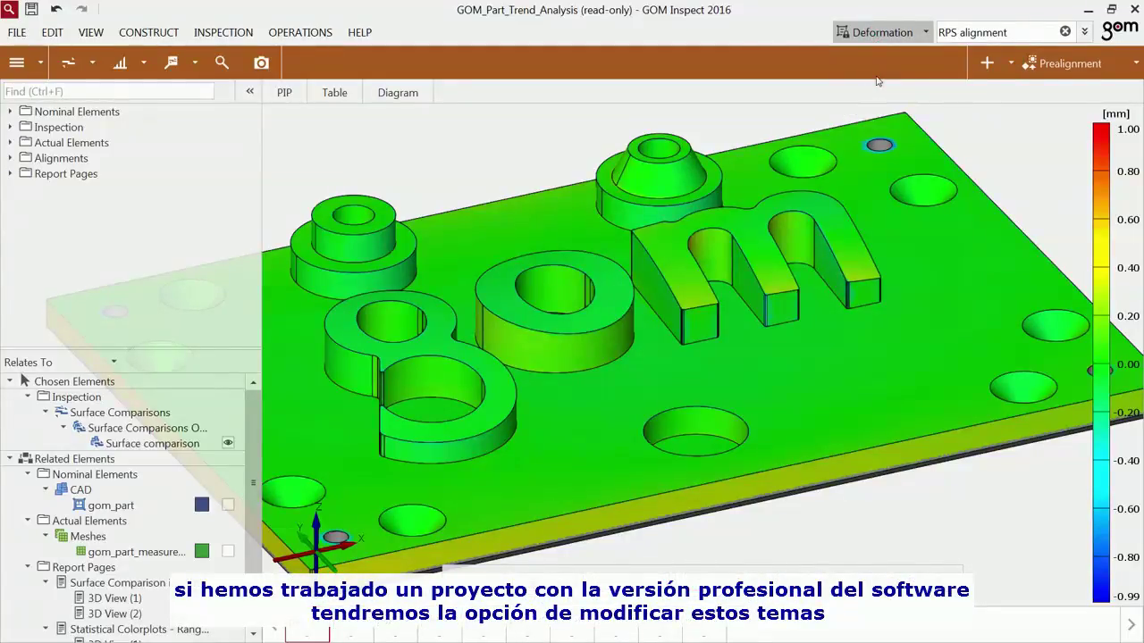
{"action": "left_click", "coordinate": [881, 34]}
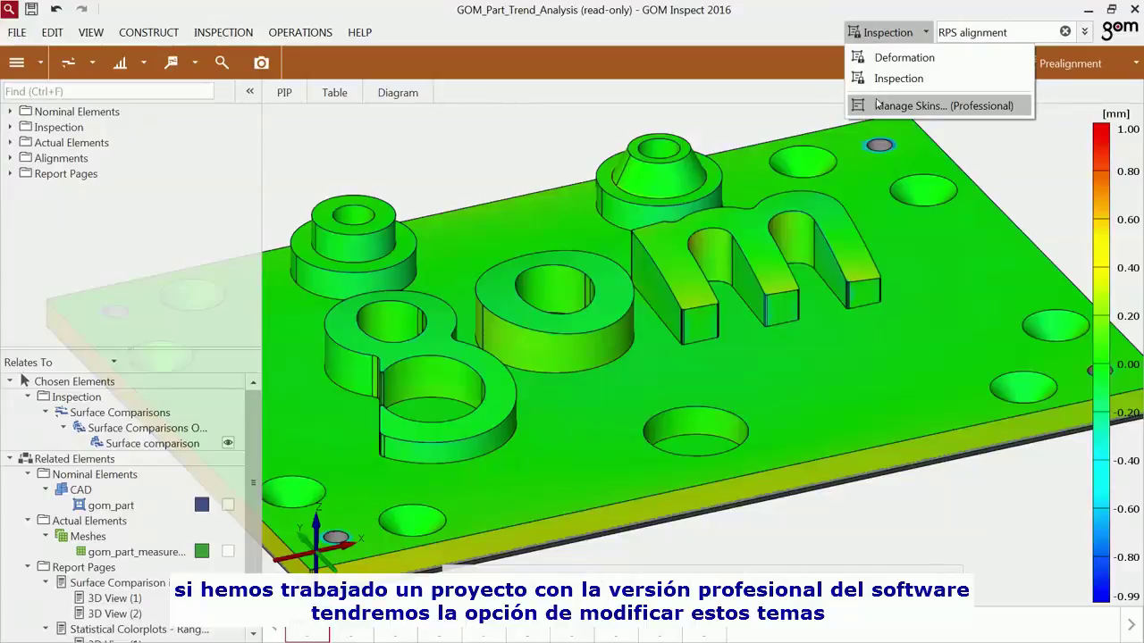